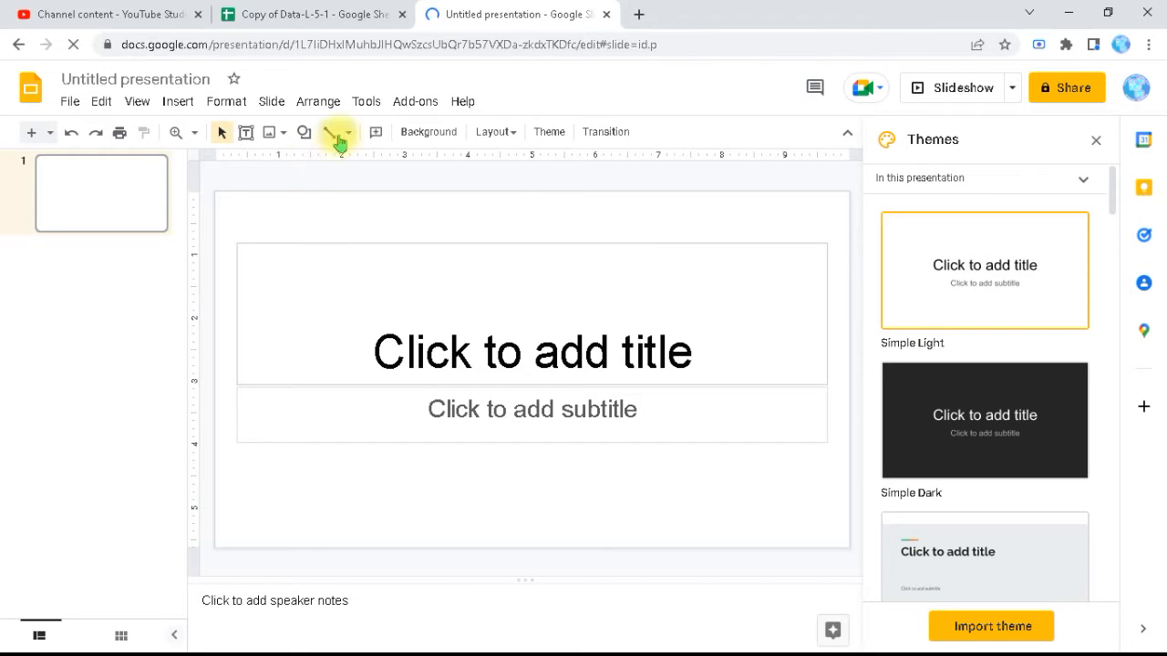
# Open the script editor for the untitled presentation
pyautogui.click(365, 107)
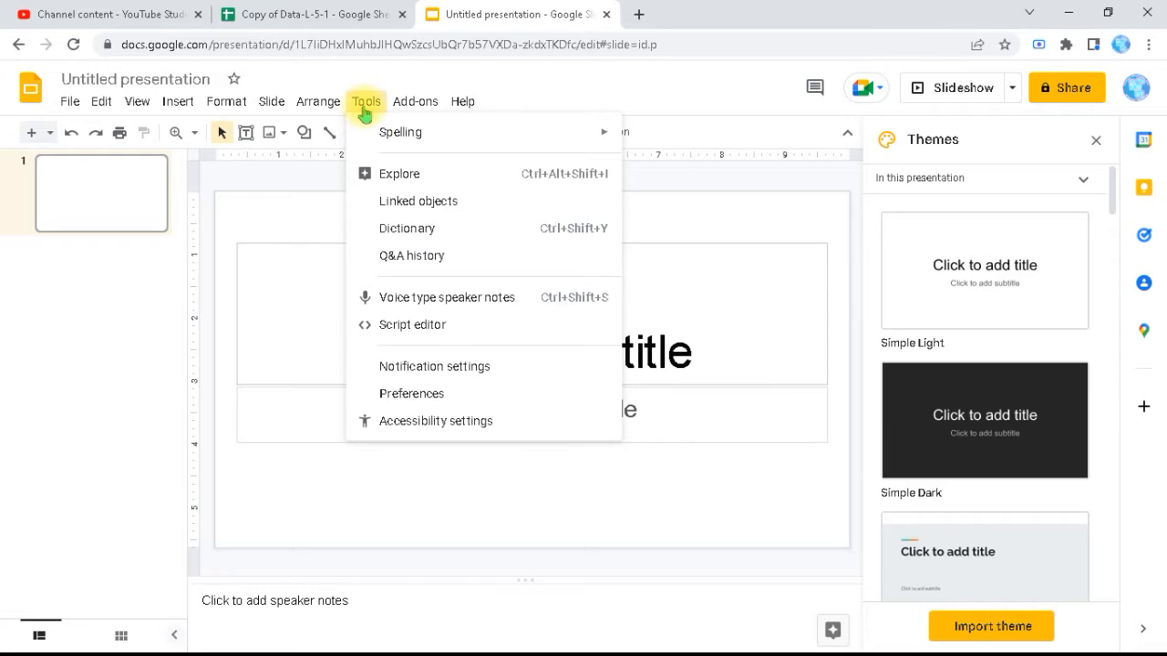
pyautogui.moveTo(406, 114)
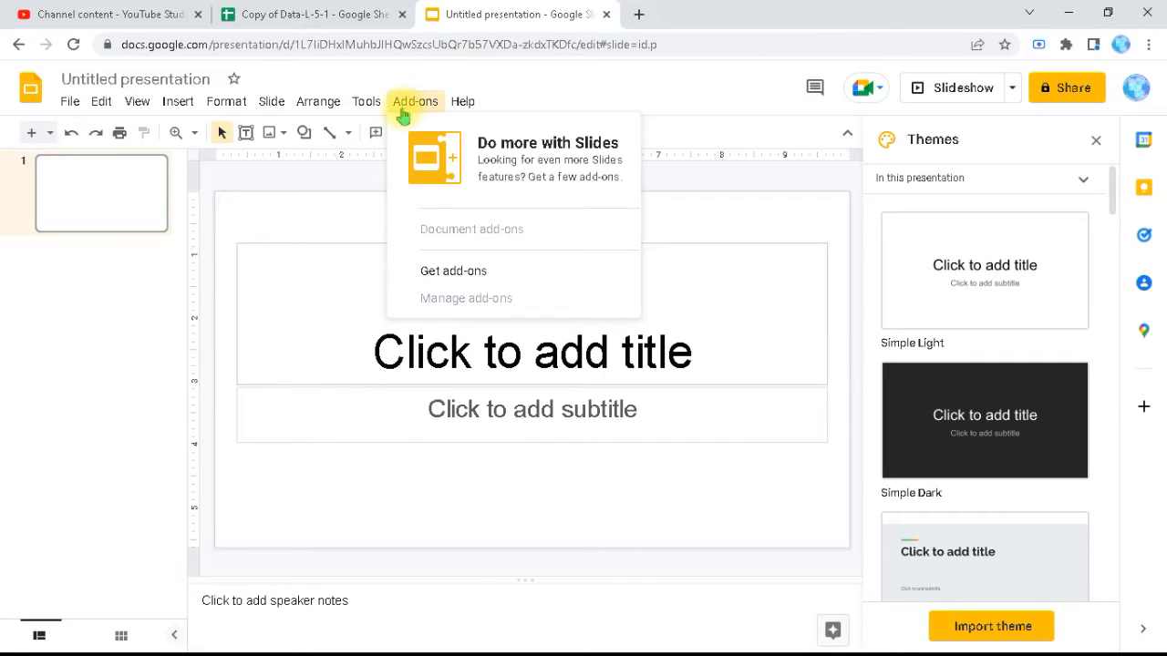
pyautogui.moveTo(357, 103)
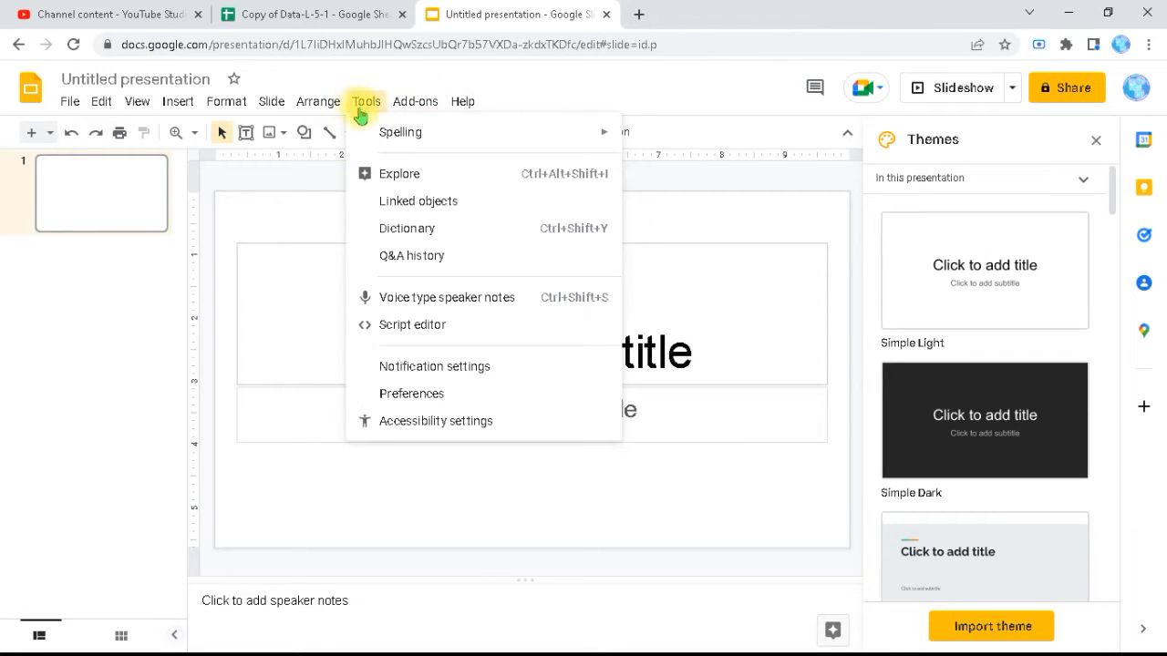
pyautogui.click(375, 326)
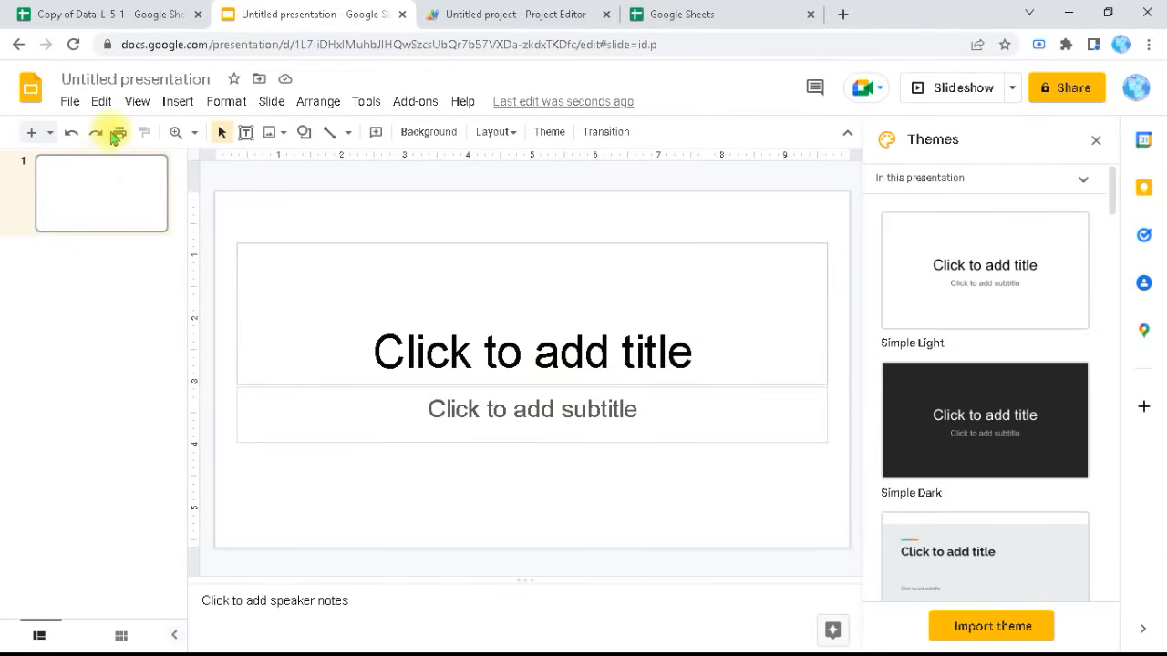
# Add a new slide after the title slide of the presentation
pyautogui.click(176, 102)
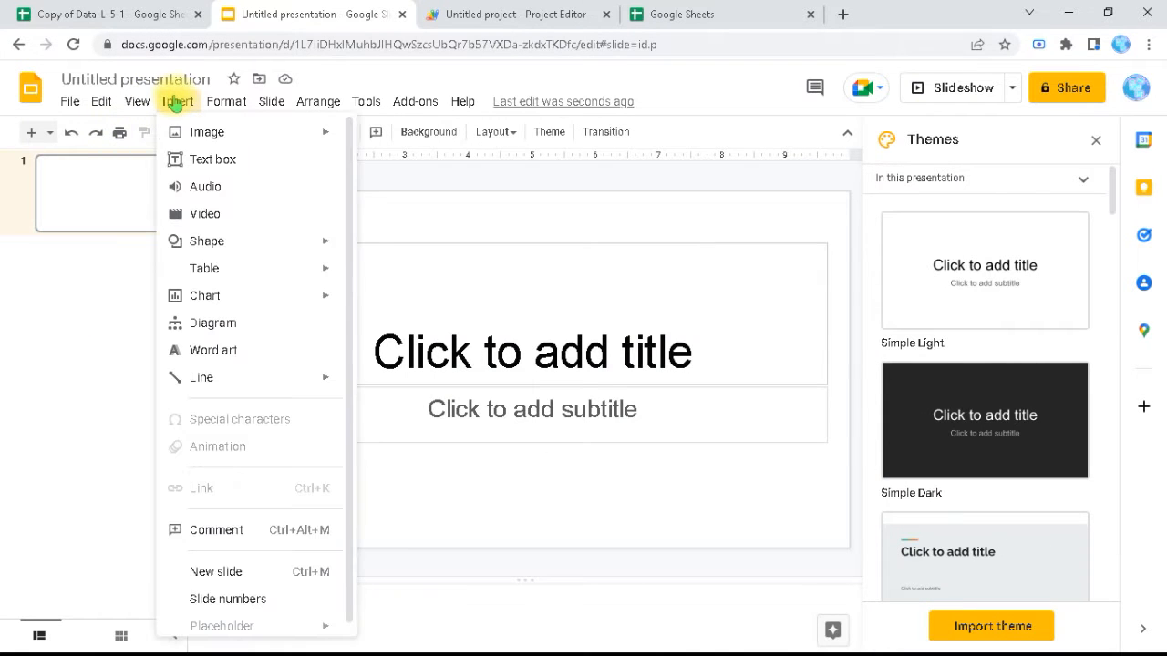
pyautogui.click(226, 574)
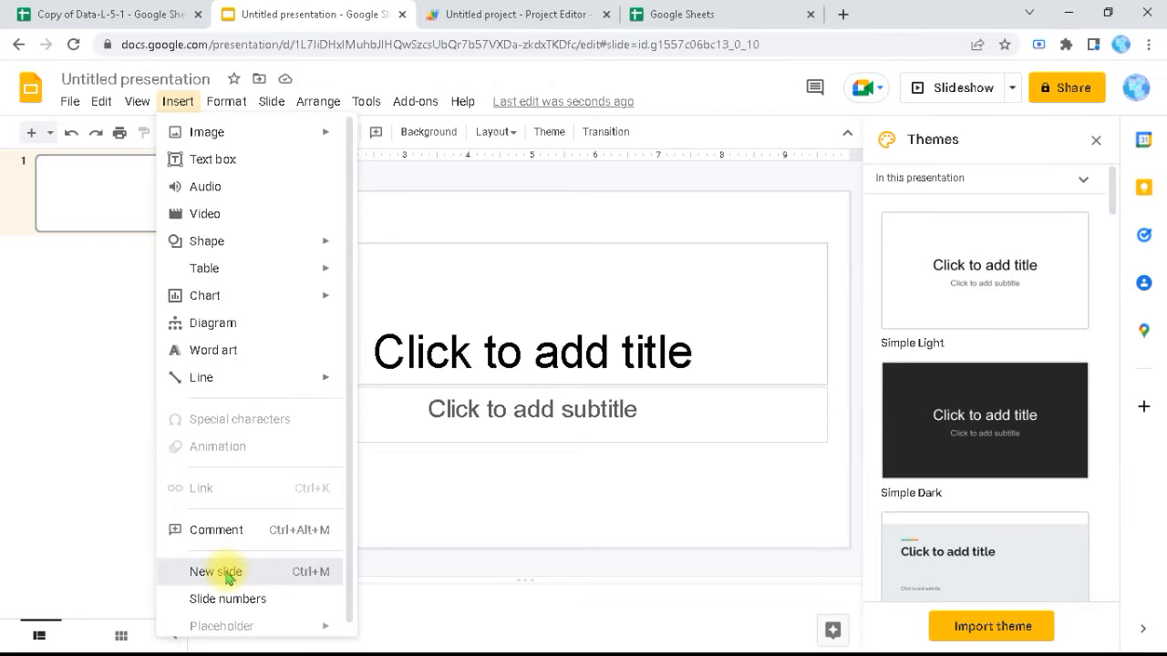
# Copy range A4:F8 from the Data-L-5-1 sheet and paste it onto slide 2 as a table linked to the spreadsheet
pyautogui.click(165, 11)
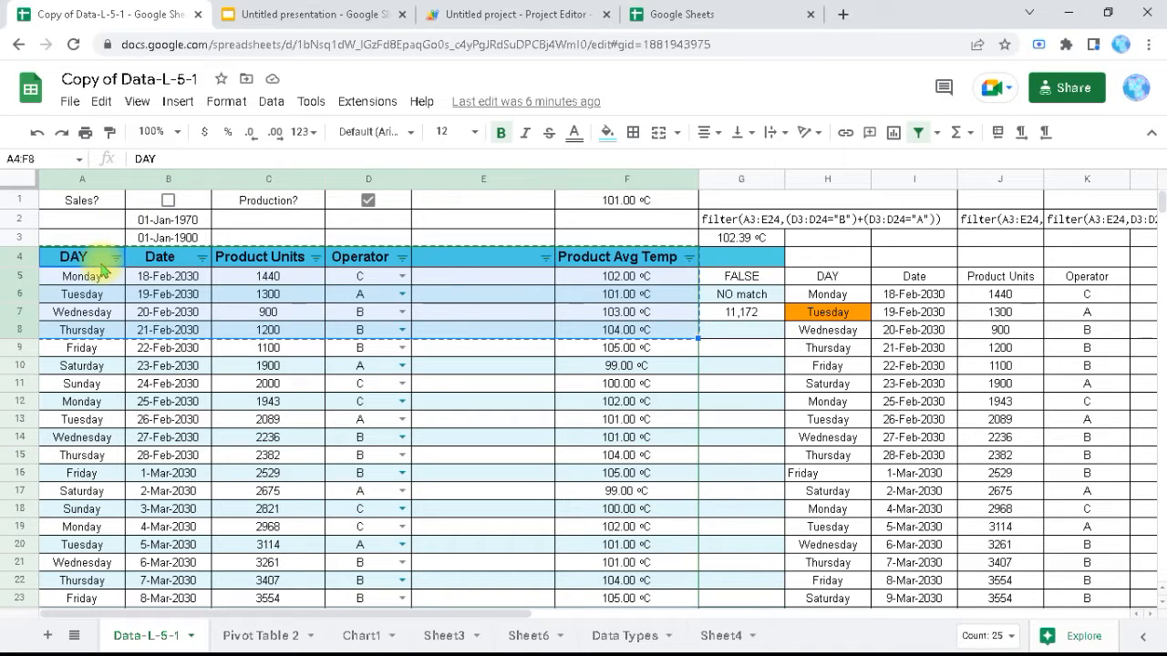
pyautogui.click(100, 101)
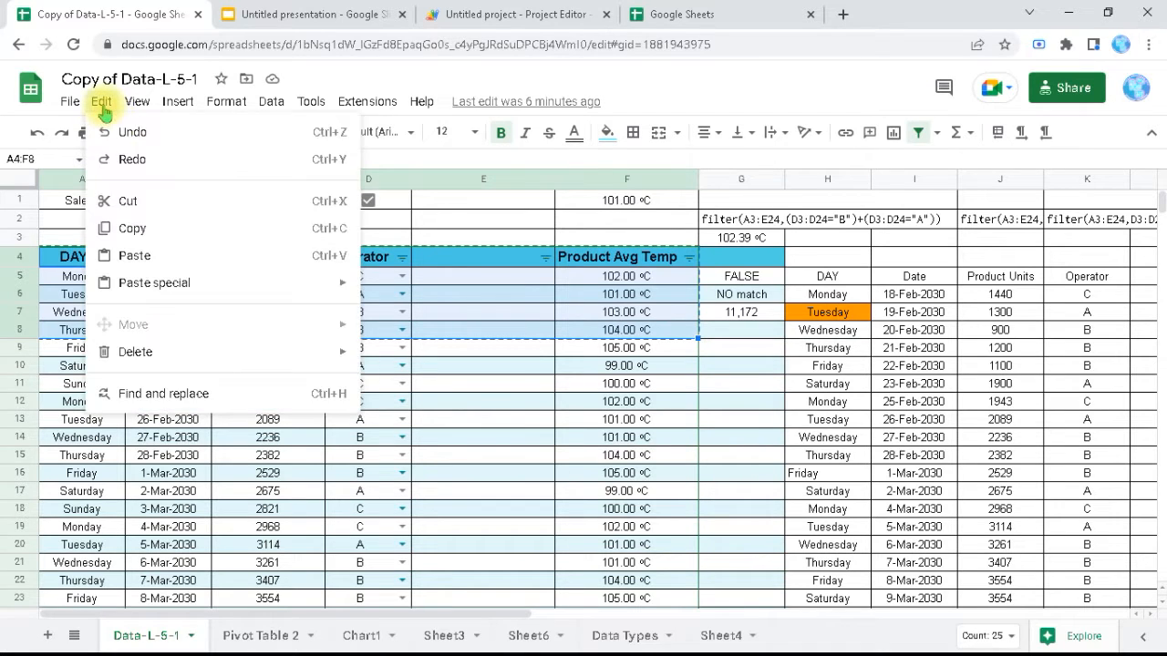
pyautogui.click(143, 228)
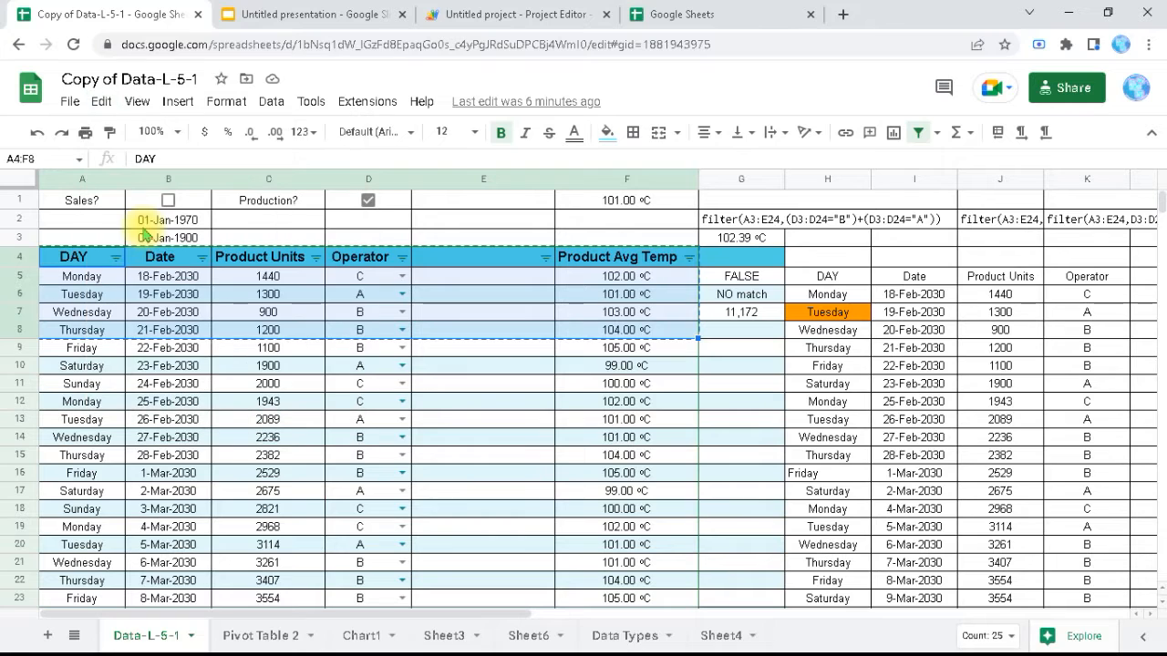
pyautogui.click(286, 11)
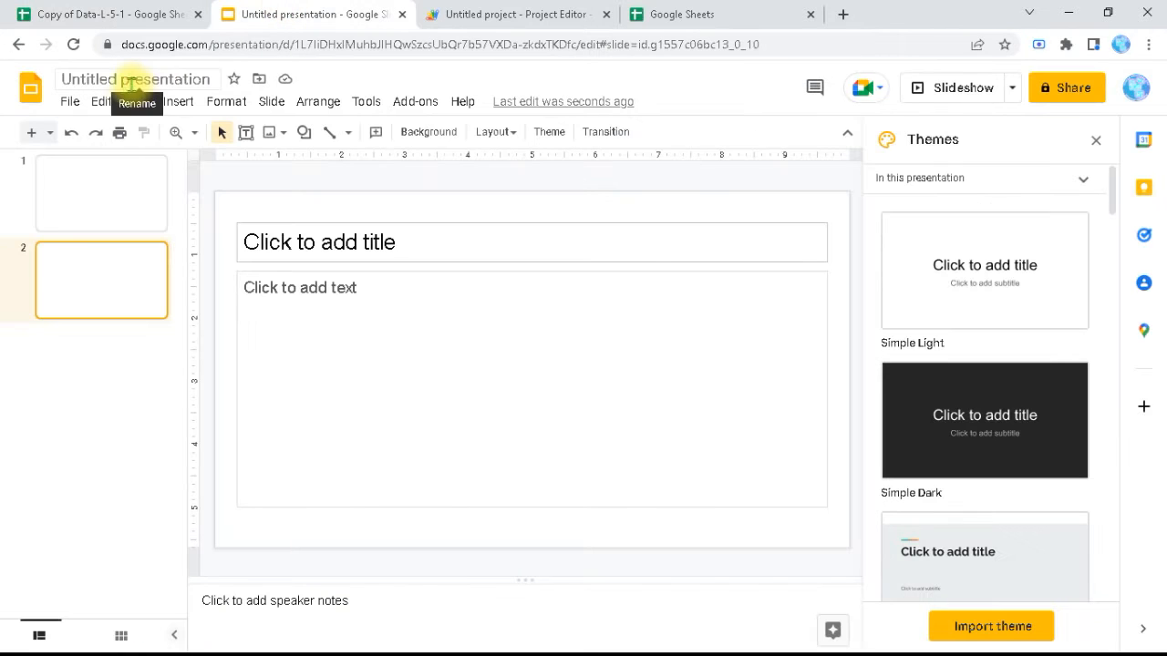
pyautogui.click(100, 106)
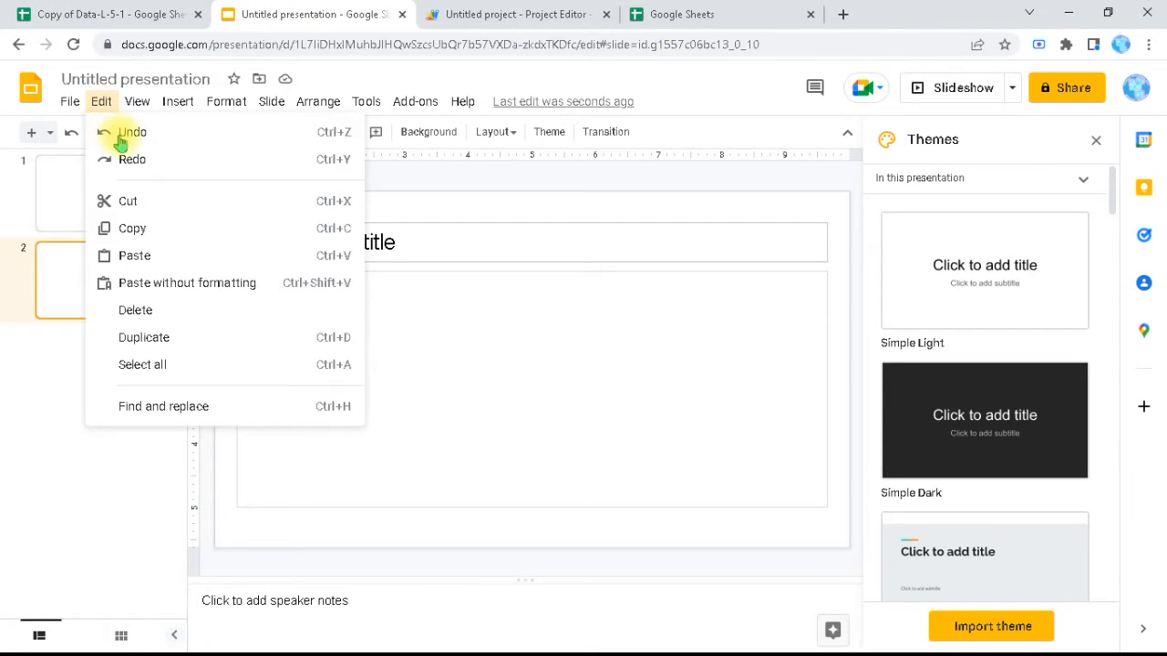
pyautogui.click(193, 265)
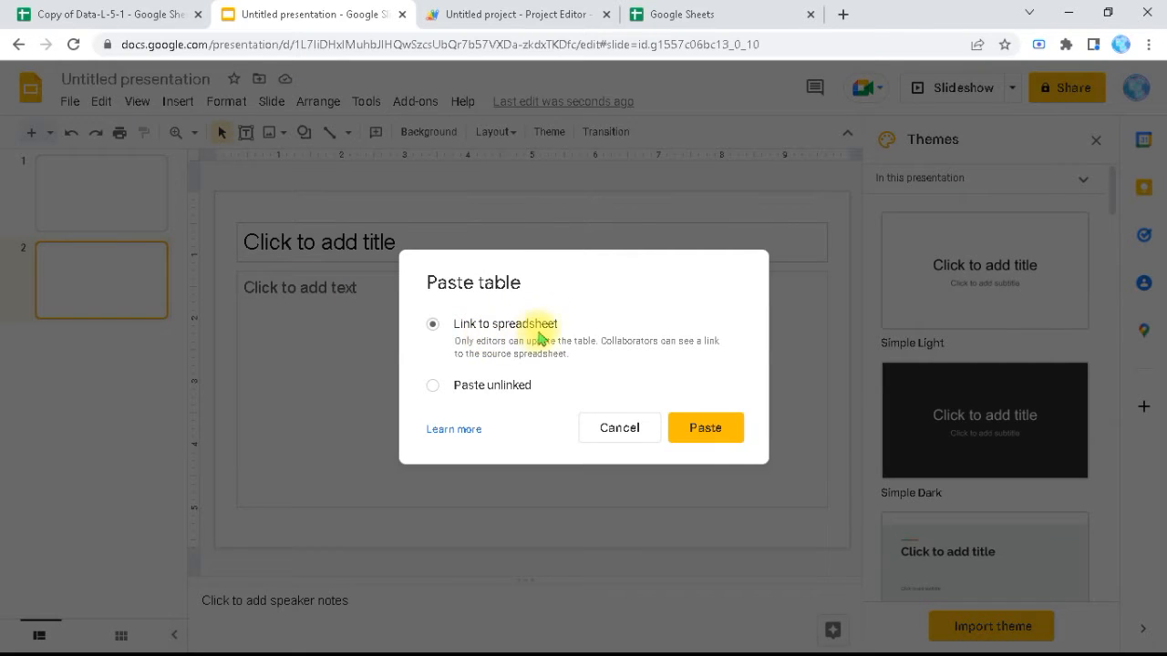
pyautogui.click(705, 427)
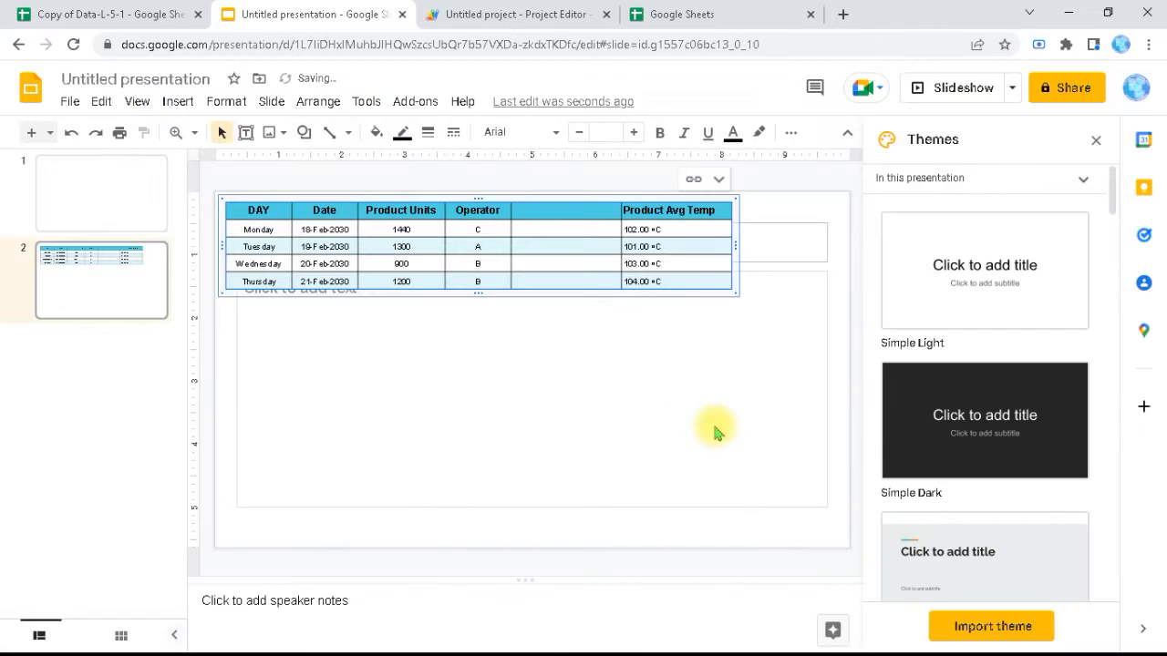
# Move the pasted table down into the slide's text area and view its link options
pyautogui.moveTo(504, 198); pyautogui.dragTo(541, 334)
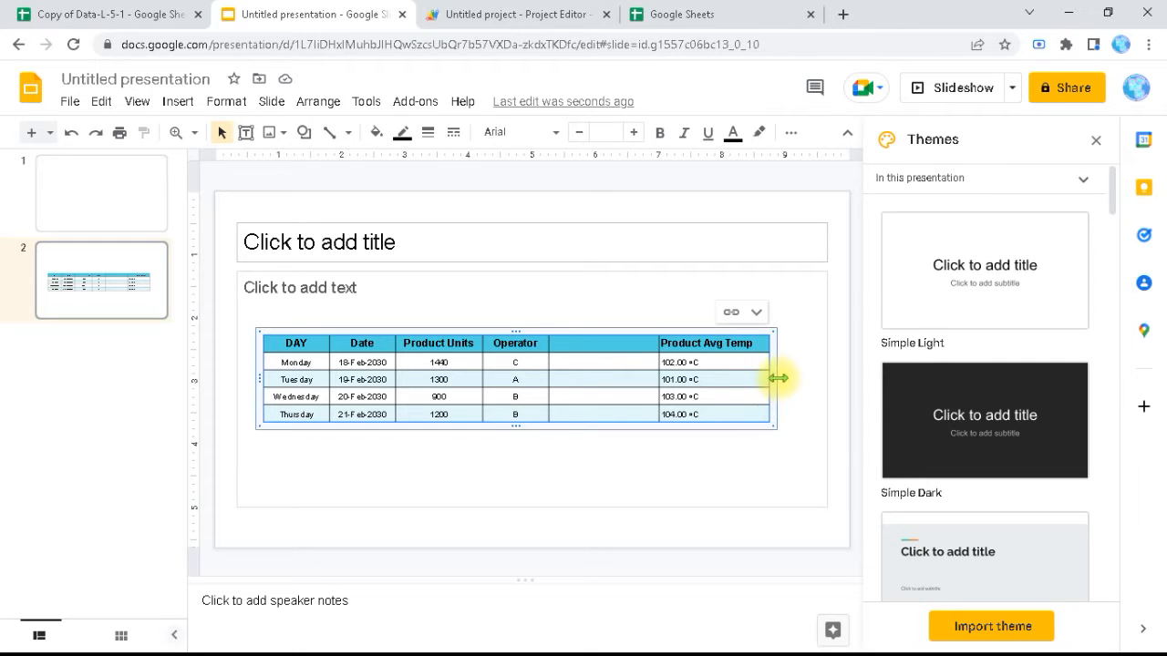
pyautogui.click(756, 315)
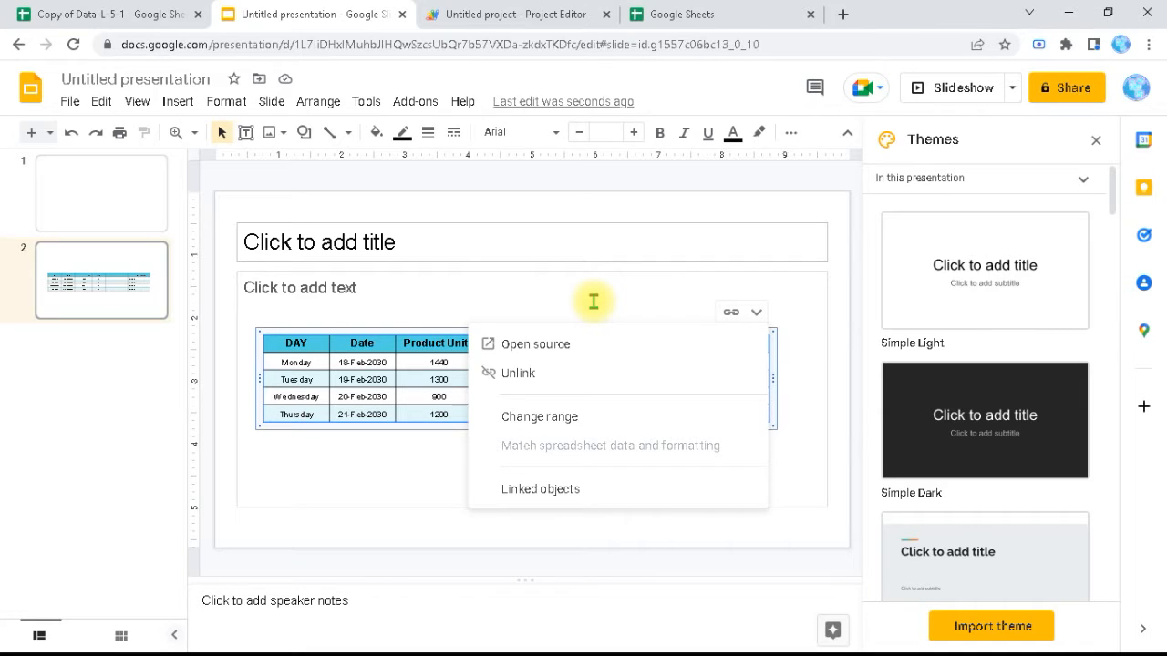
pyautogui.press('Escape')
# Undo both the table's move and its paste on slide 2
pyautogui.hotkey('ctrl', 'z')
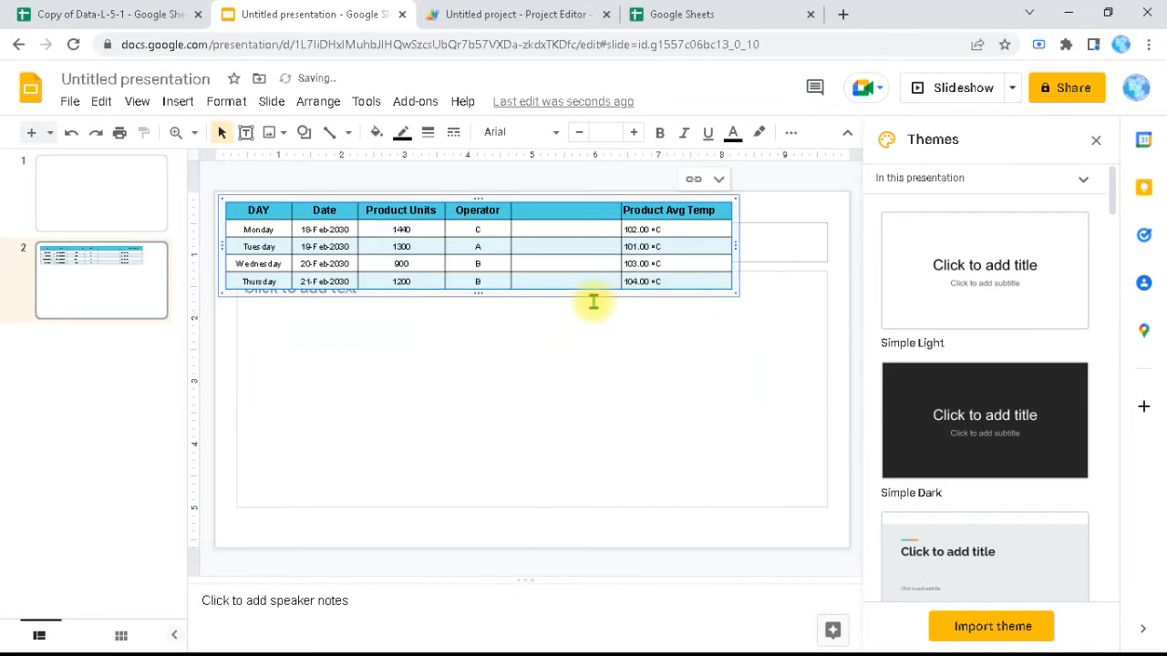
pyautogui.hotkey('ctrl', 'z')
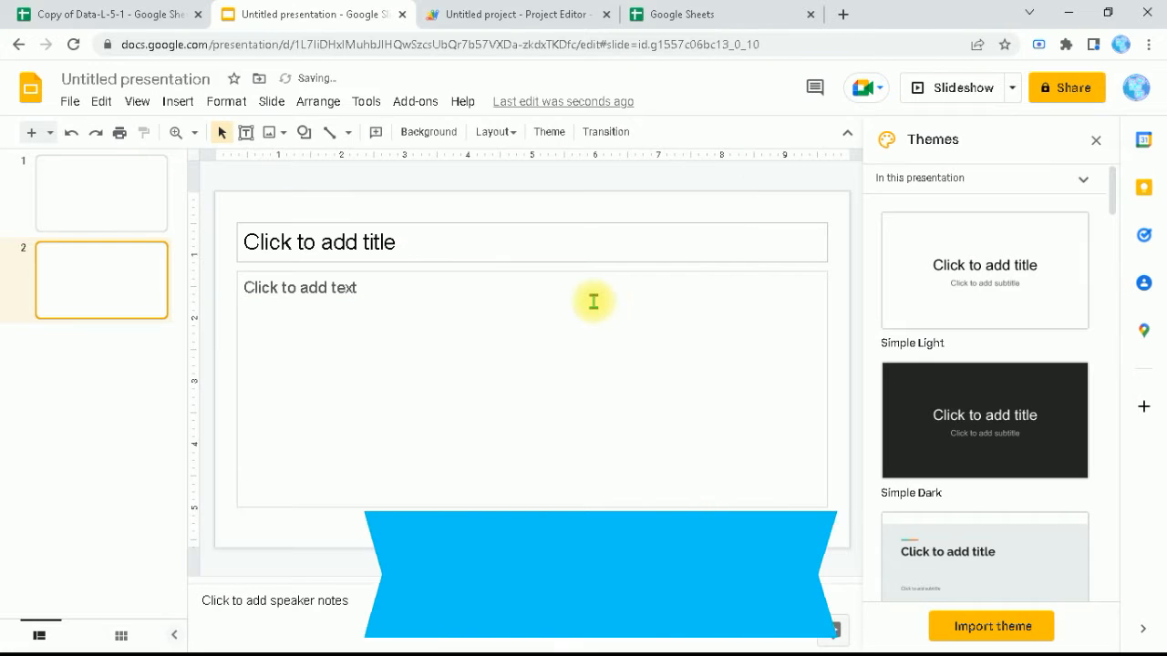
# Copy the pivot table A1:E16 from the Pivot Table 2 sheet and paste it onto slide 2, linked to the spreadsheet
pyautogui.click(97, 15)
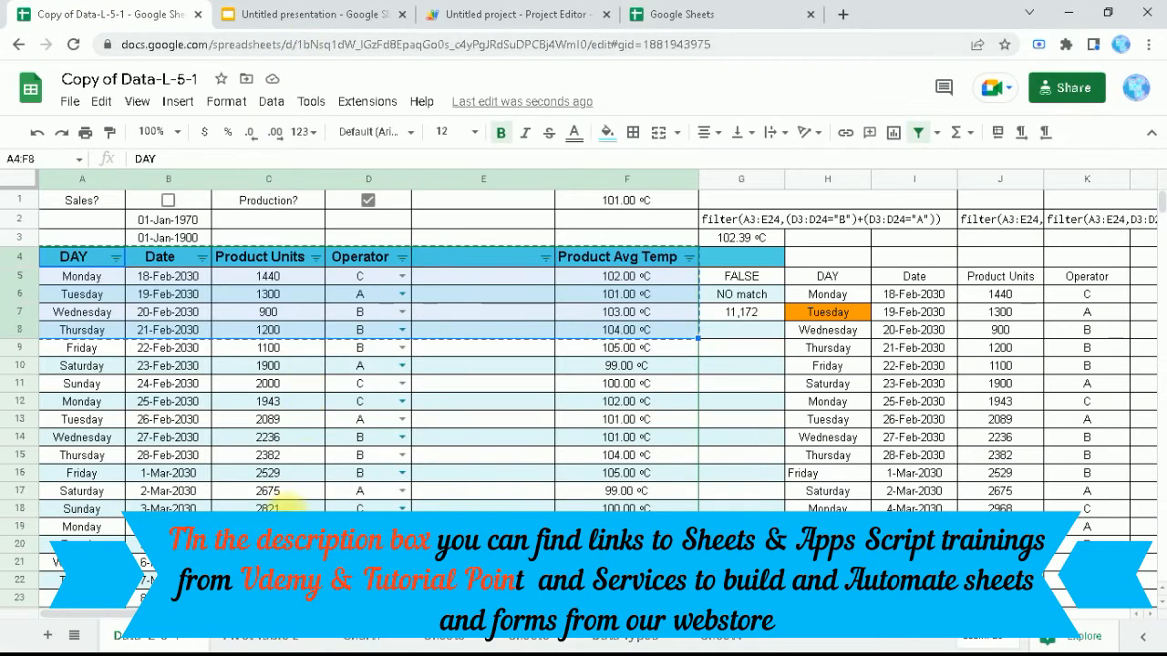
pyautogui.click(265, 638)
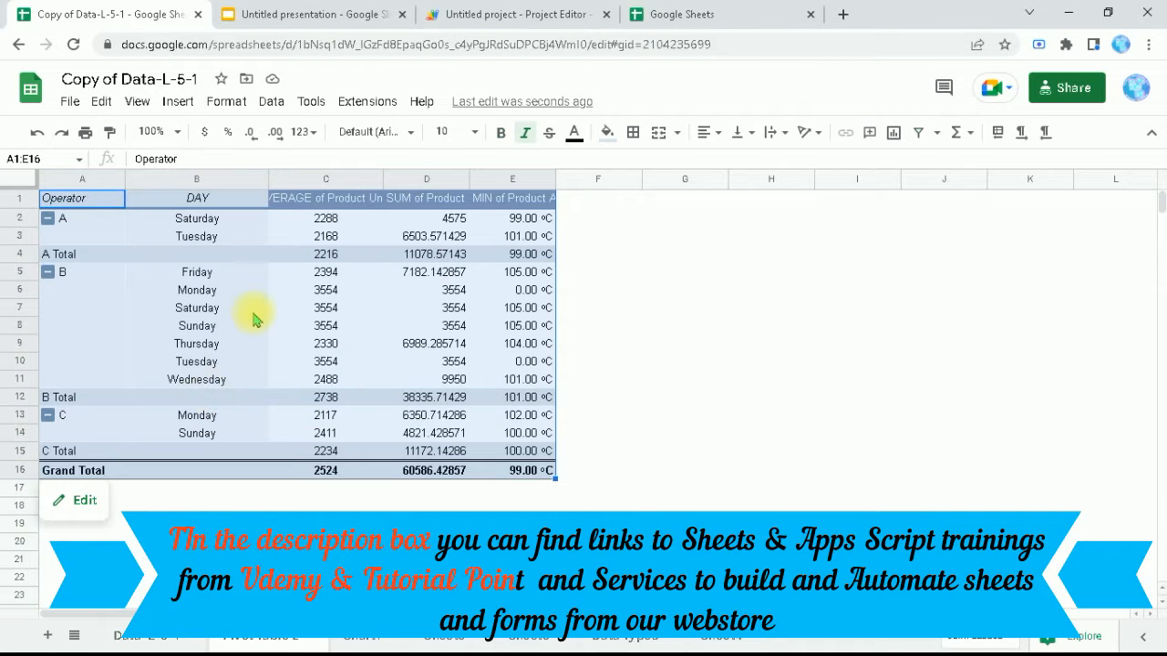
pyautogui.click(102, 103)
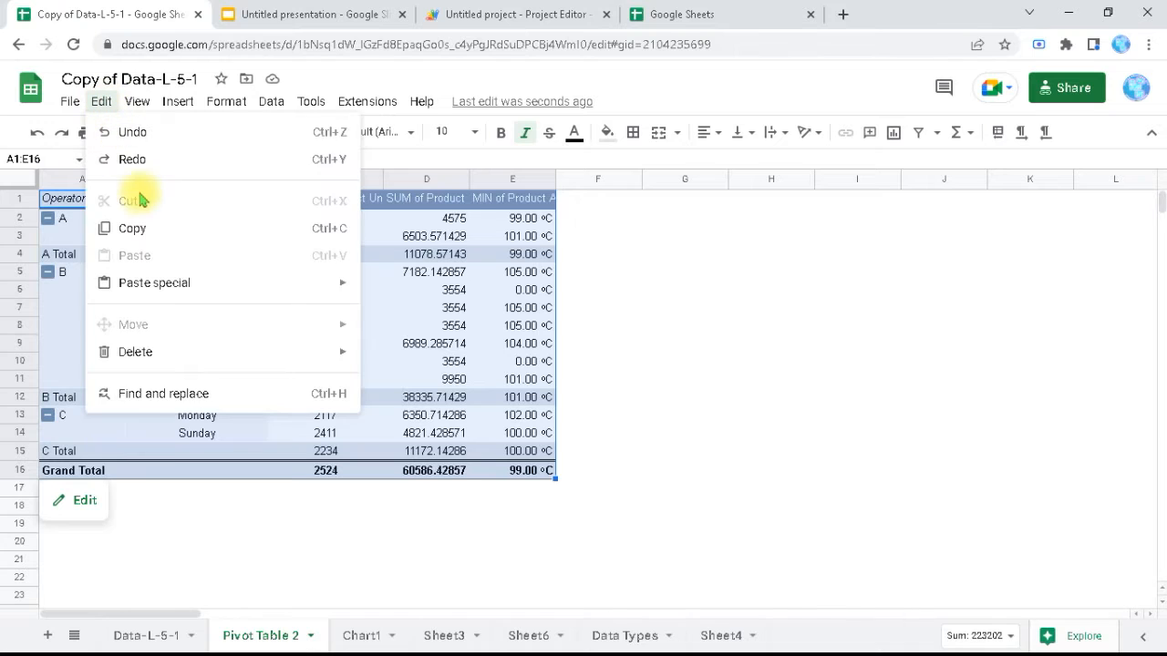
pyautogui.click(142, 230)
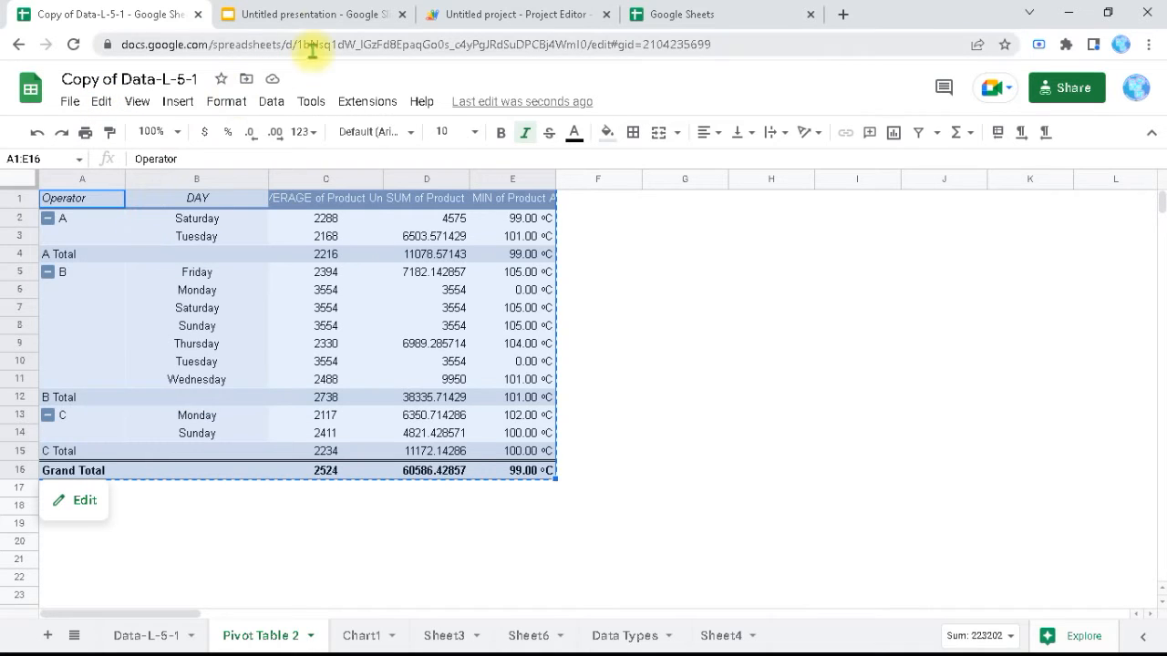
pyautogui.click(304, 11)
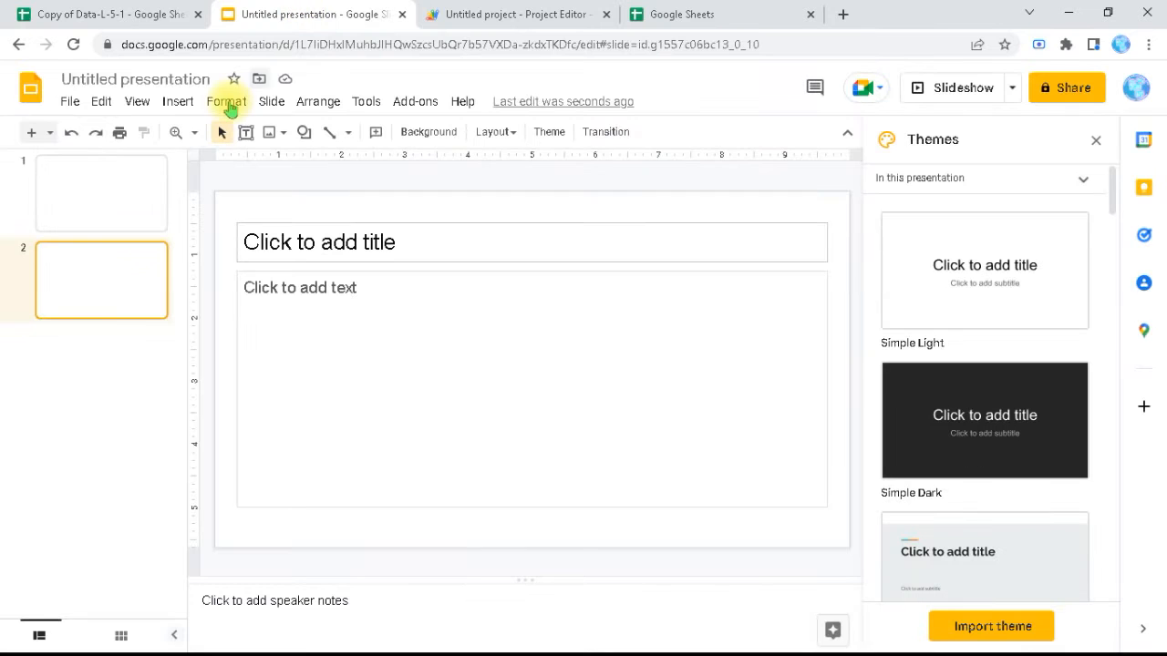
pyautogui.click(102, 102)
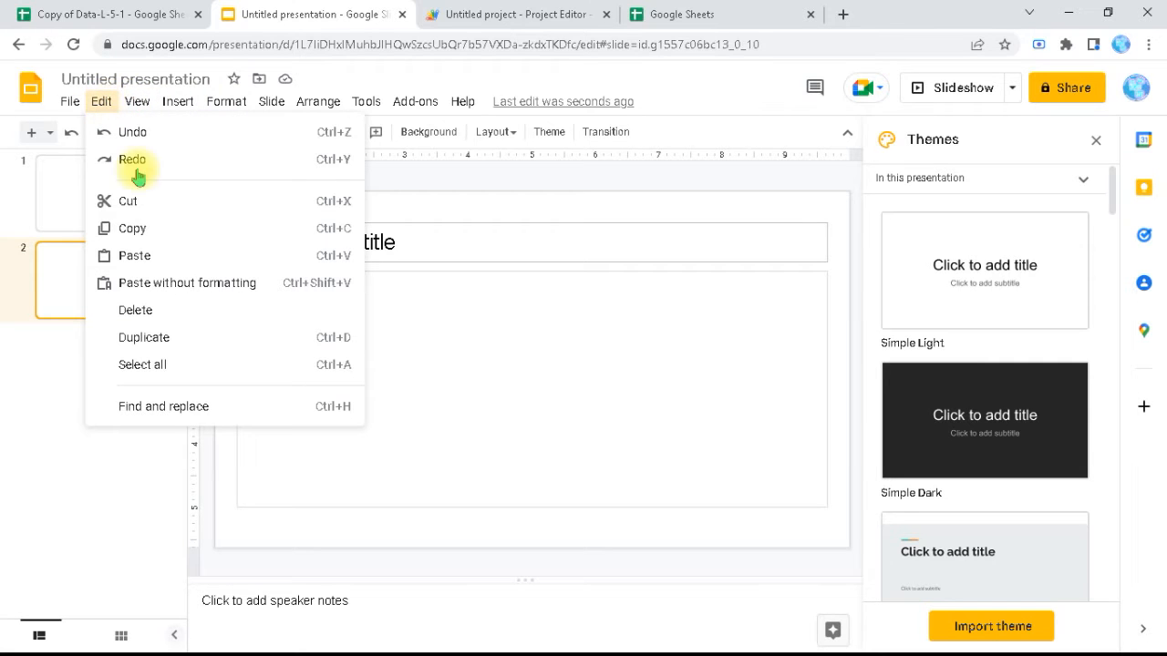
pyautogui.click(182, 261)
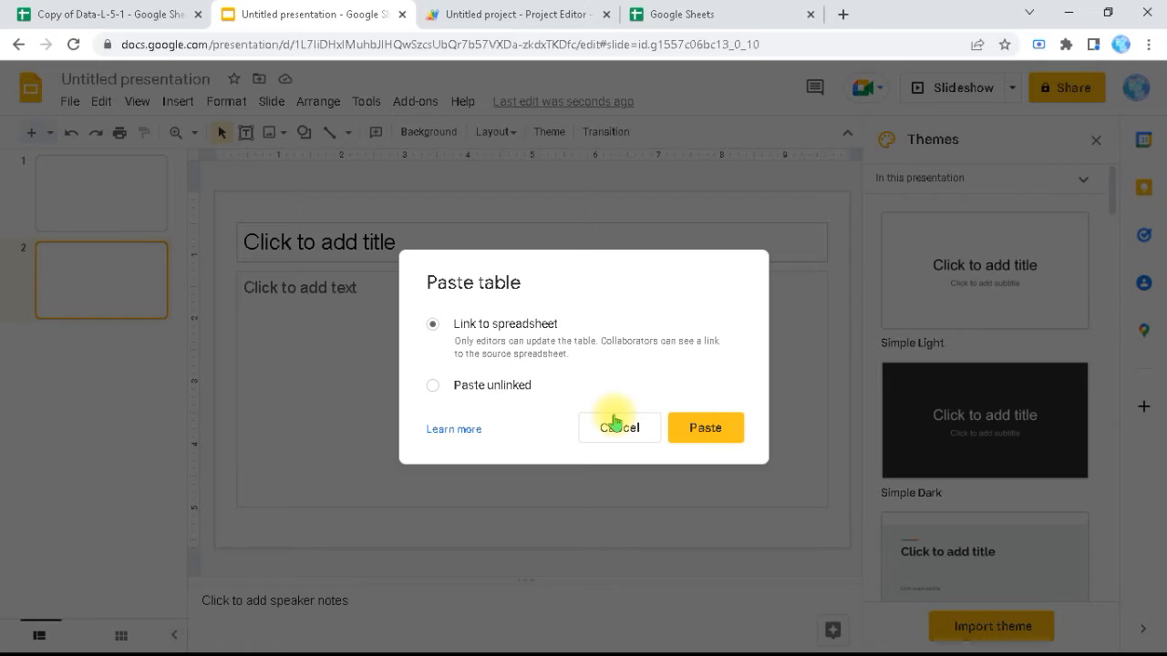
pyautogui.click(614, 422)
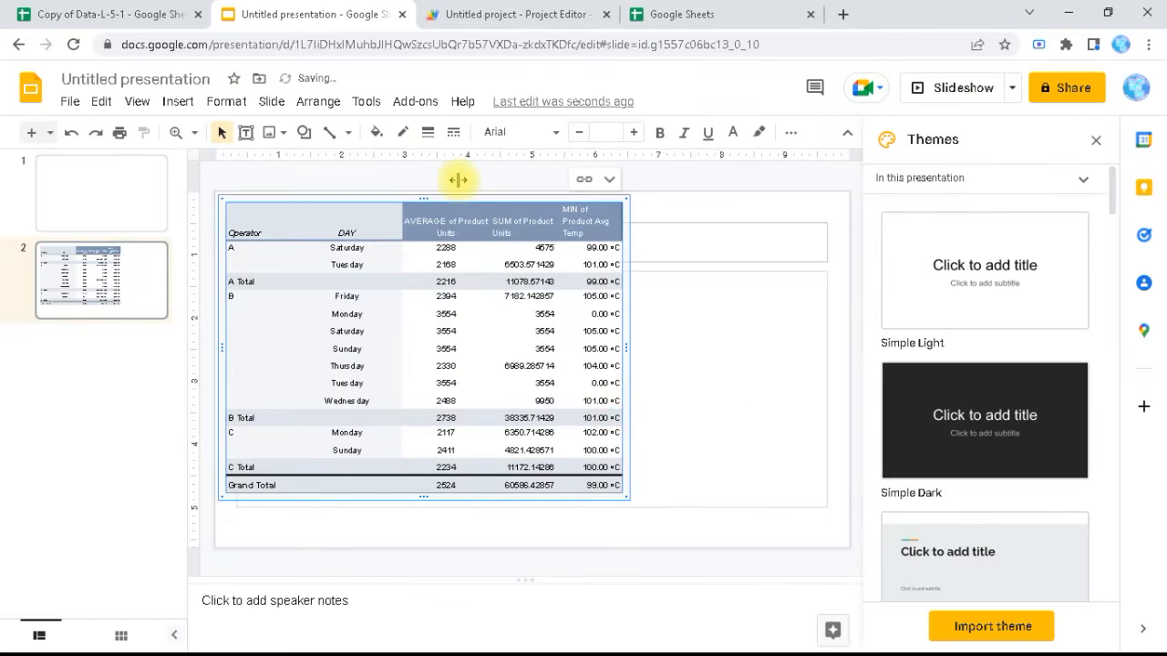
# Fit the pasted pivot table to the whole slide from its upper-left corner and check the table's link options
pyautogui.moveTo(404, 195)
pyautogui.mouseDown()
pyautogui.moveTo(416, 214)
pyautogui.moveTo(394, 191)
pyautogui.mouseUp()
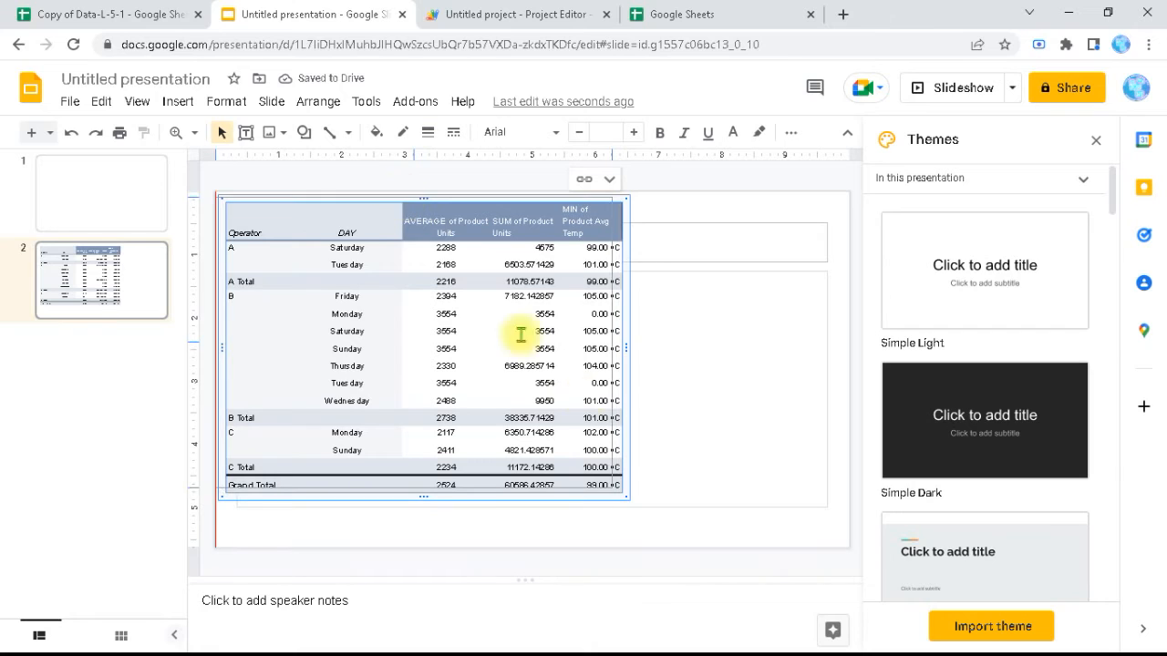
pyautogui.moveTo(612, 490); pyautogui.dragTo(840, 540)
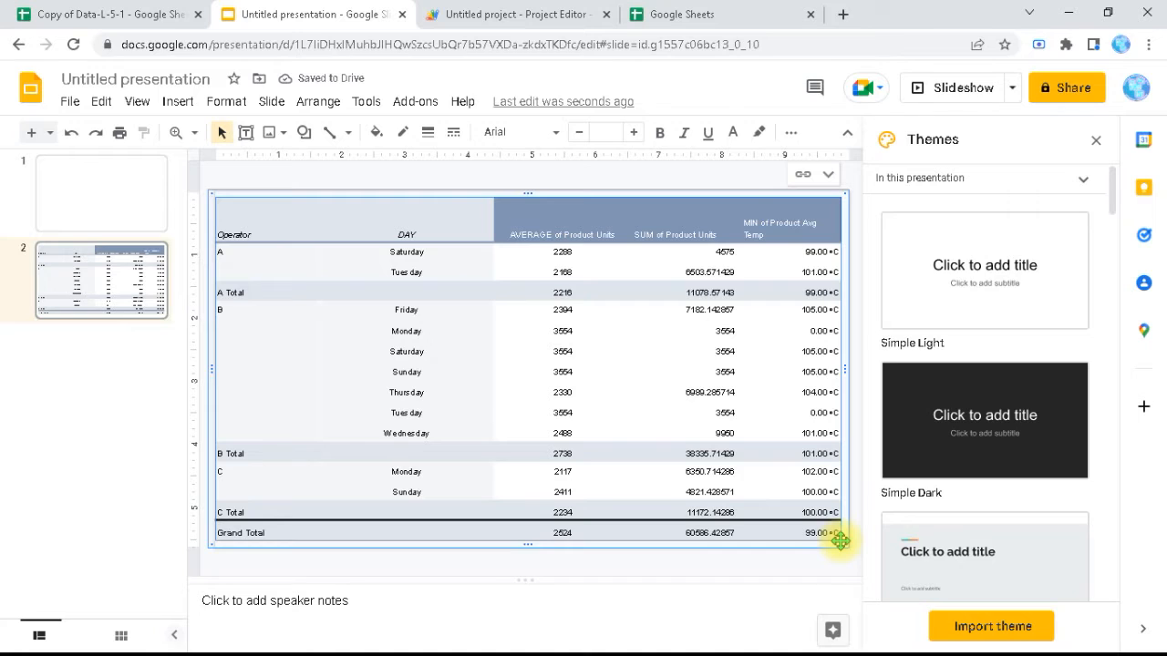
pyautogui.click(828, 177)
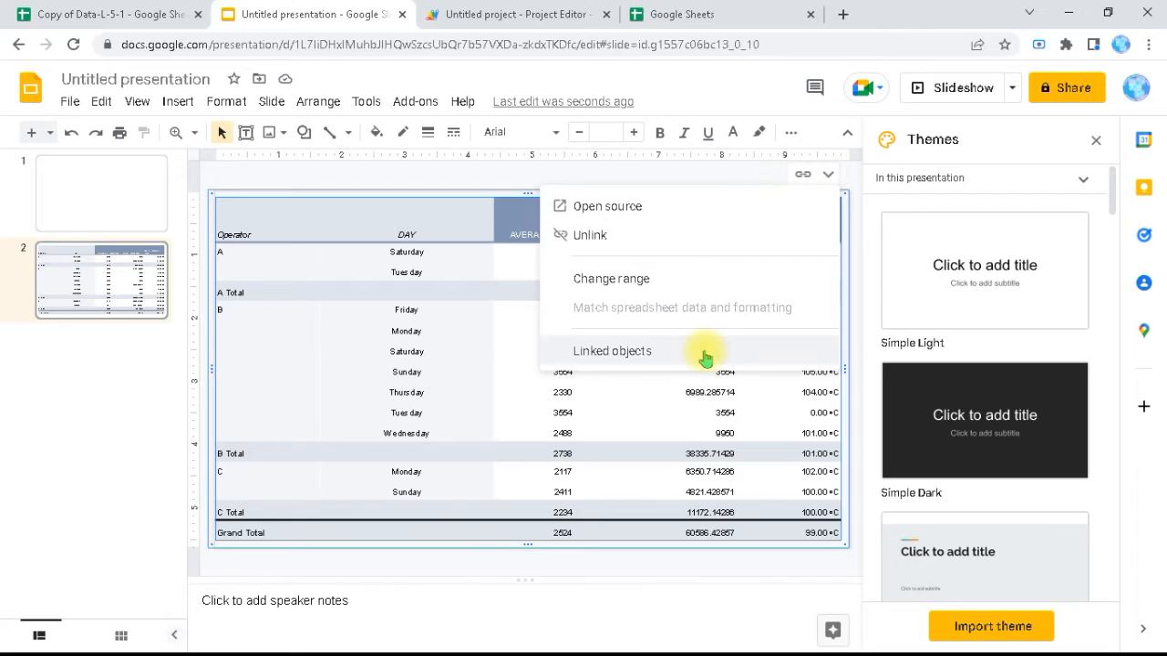
pyautogui.click(497, 183)
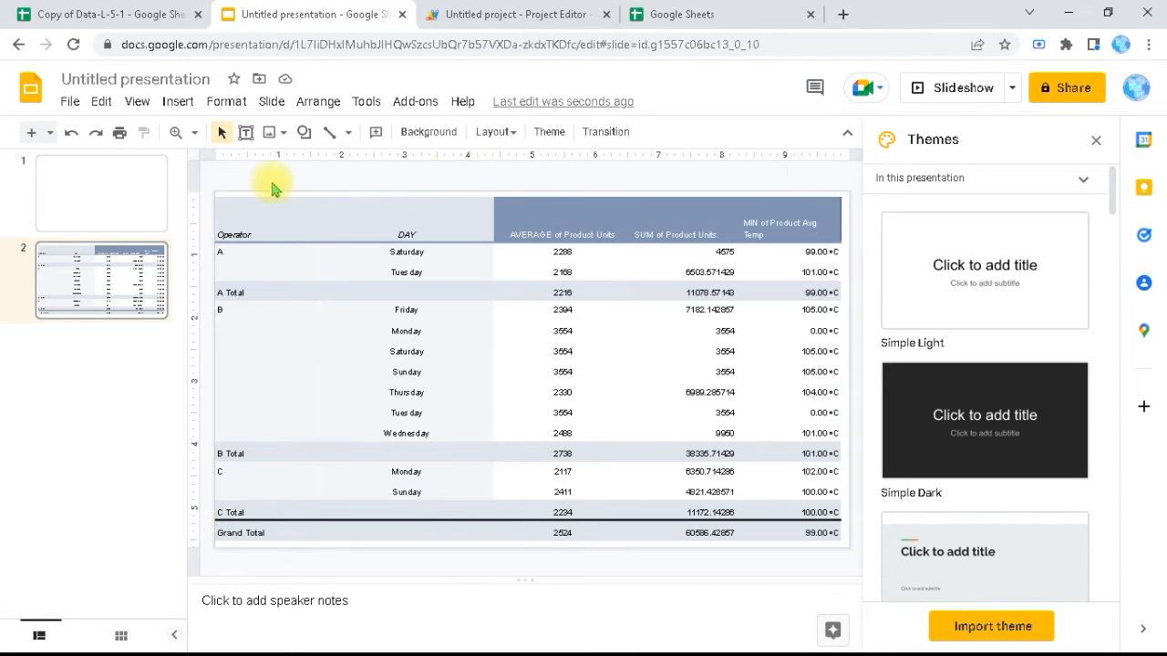
# In the spreadsheet's Pivot Table 2, change the second Product Units value to be summarized by COUNT
pyautogui.click(133, 11)
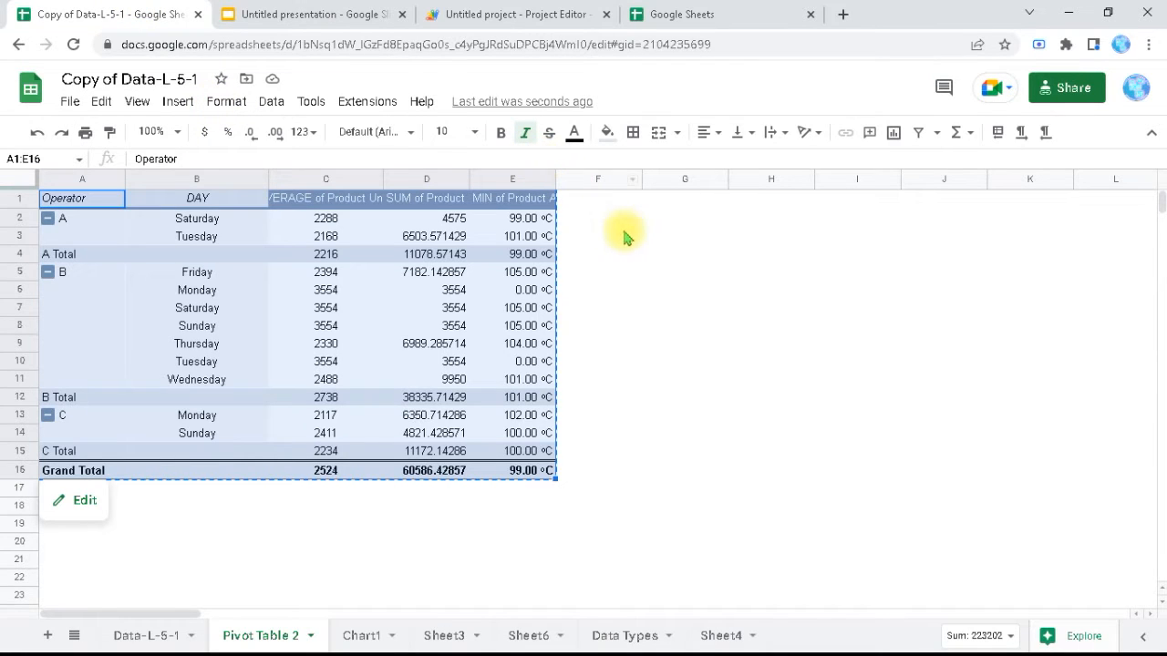
pyautogui.click(73, 507)
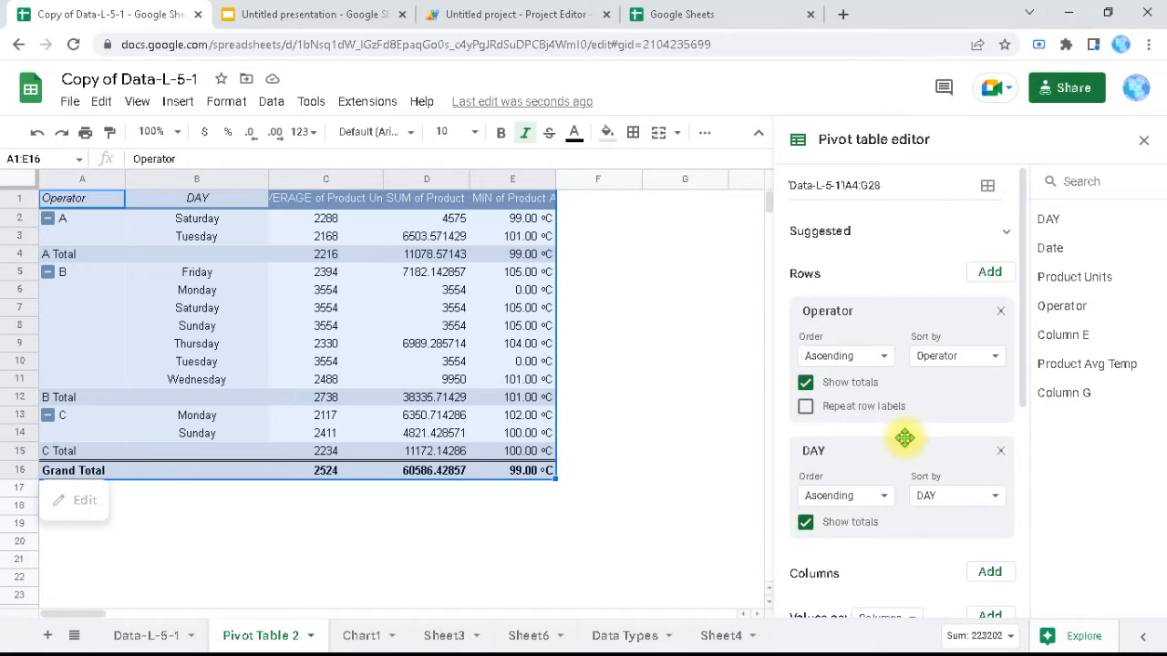
pyautogui.moveTo(1026, 361); pyautogui.dragTo(1024, 520)
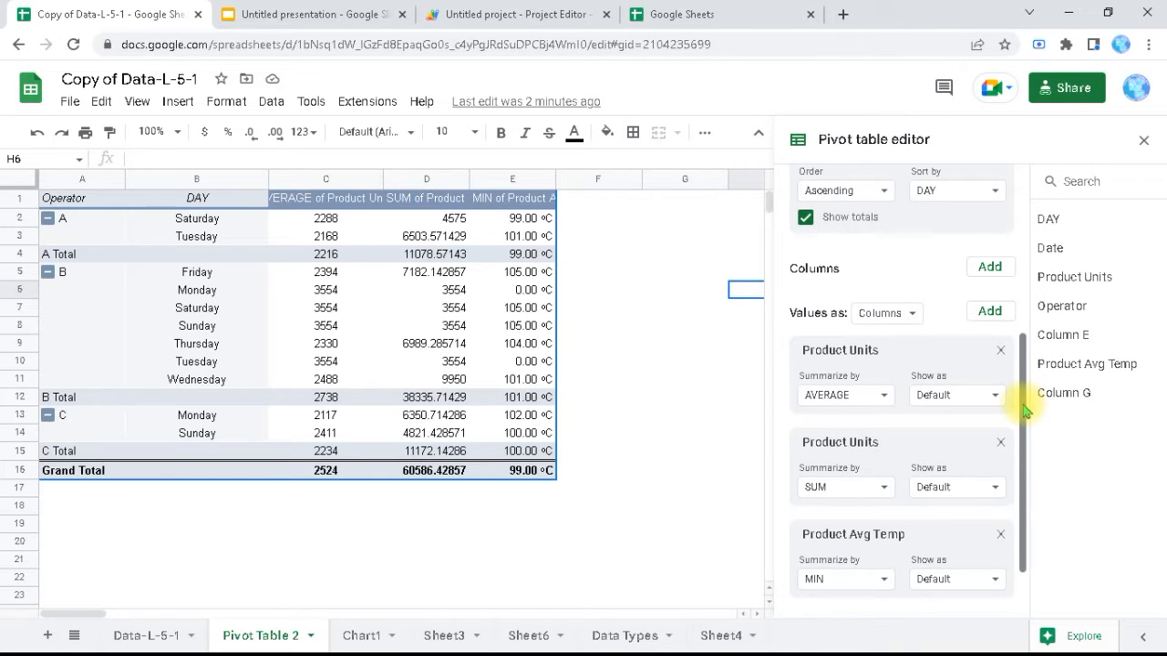
pyautogui.click(884, 487)
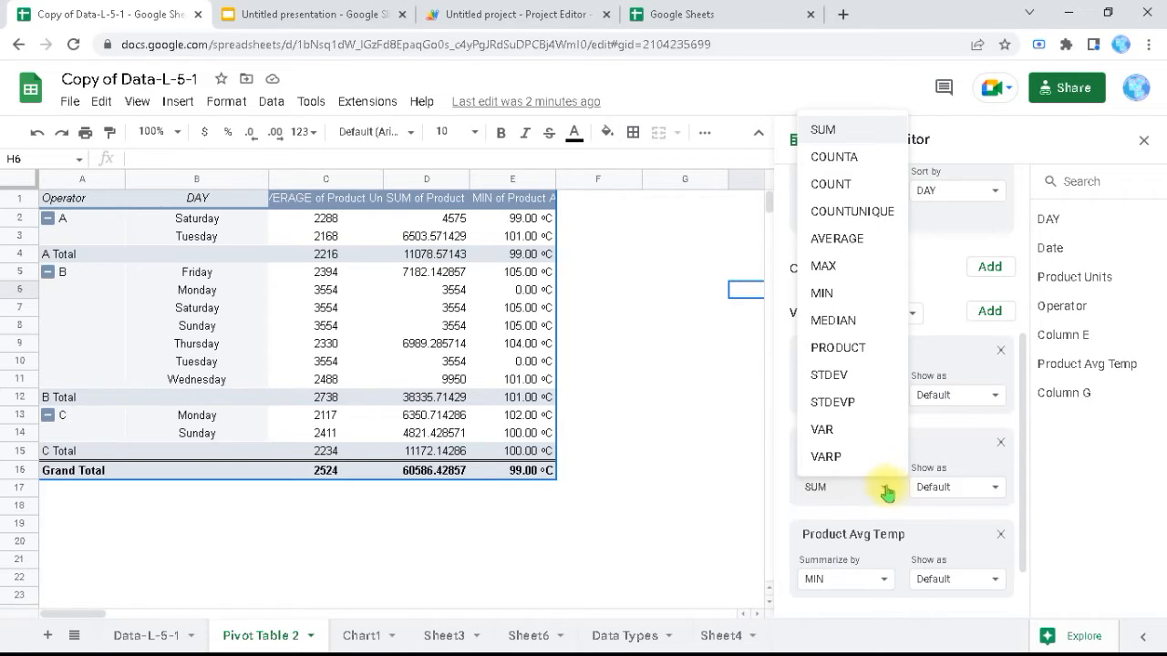
pyautogui.click(829, 185)
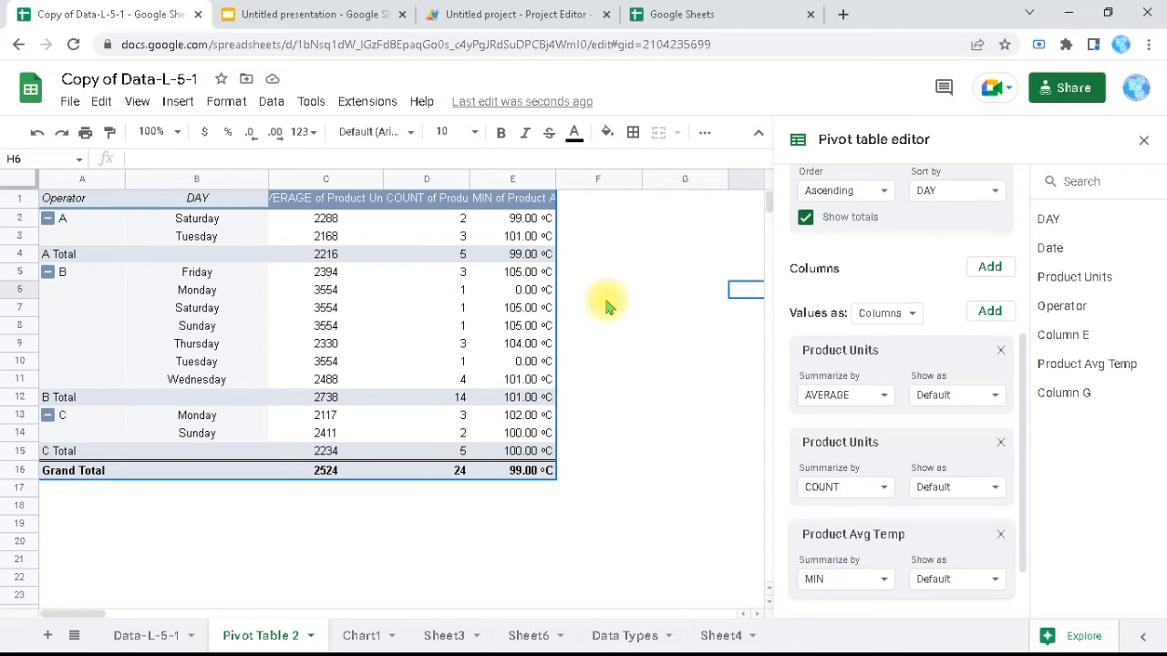
# Switch to the Google Slides presentation and update the linked pivot table on slide 2 with the COUNT change
pyautogui.click(294, 17)
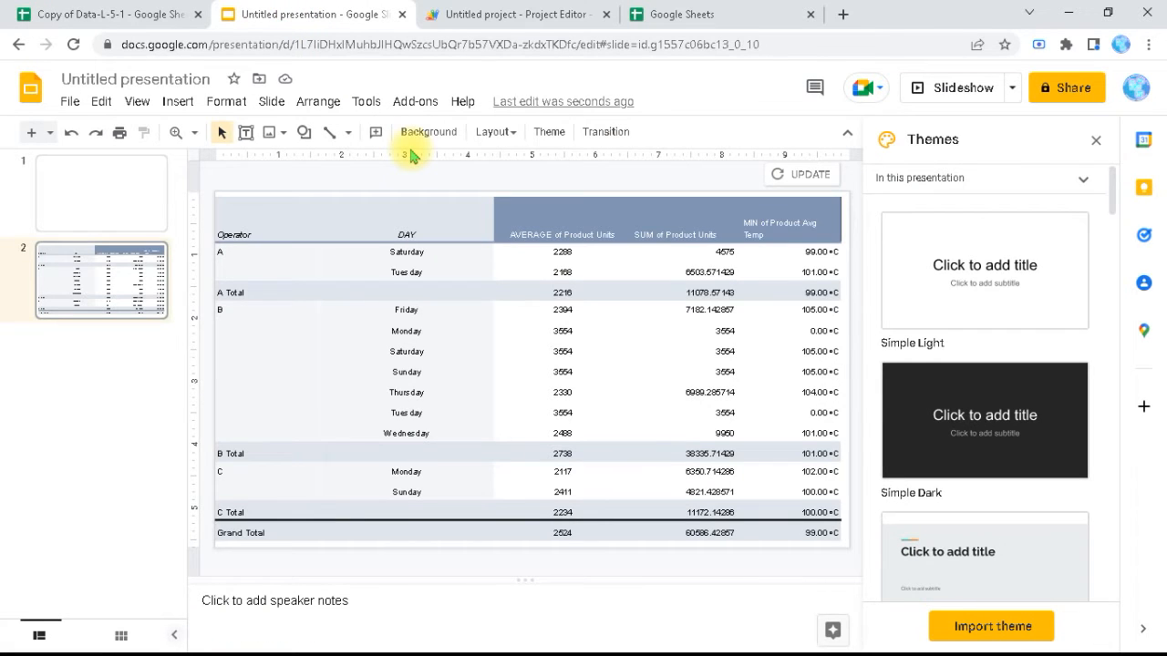
pyautogui.click(806, 176)
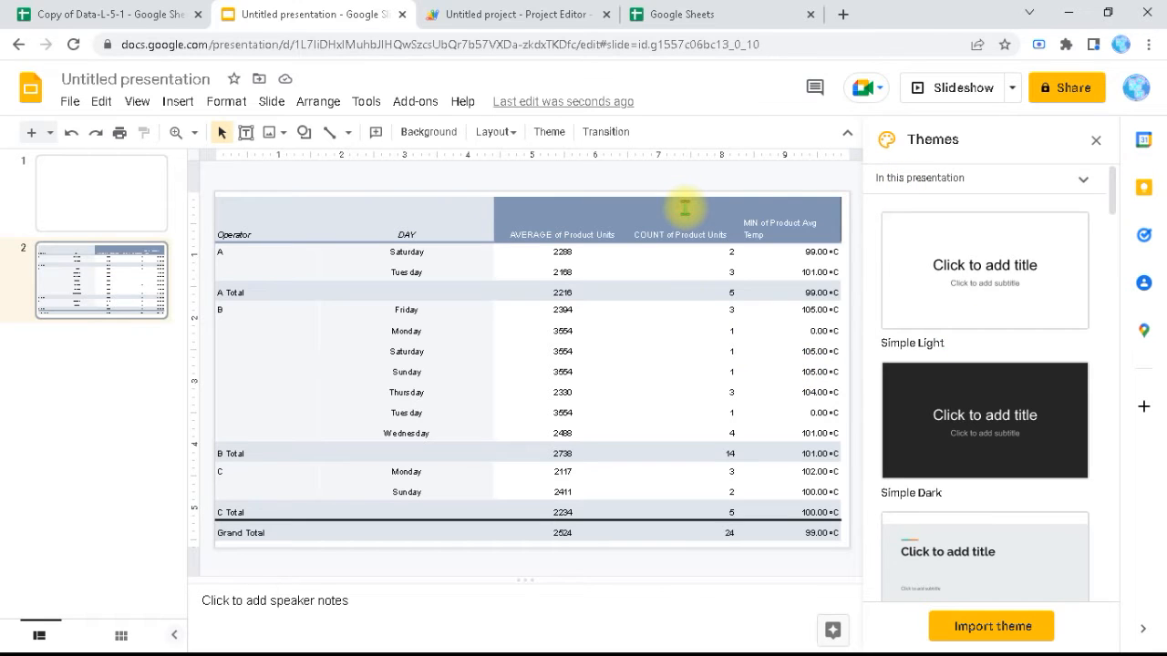
# Fill the whole header row of the slide 2 table with yellow and set its border weight to 1px
pyautogui.click(332, 222)
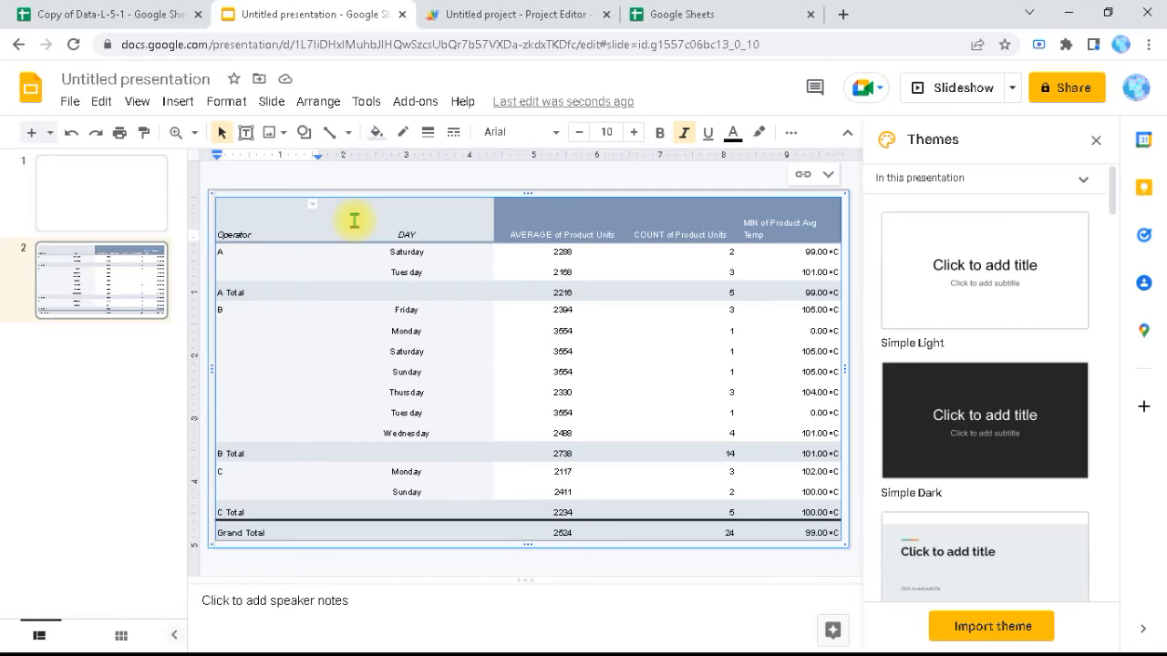
pyautogui.hotkey('shift', 'Right')
pyautogui.hotkey('shift', 'Right')
pyautogui.hotkey('shift', 'Right')
pyautogui.hotkey('shift', 'Right')
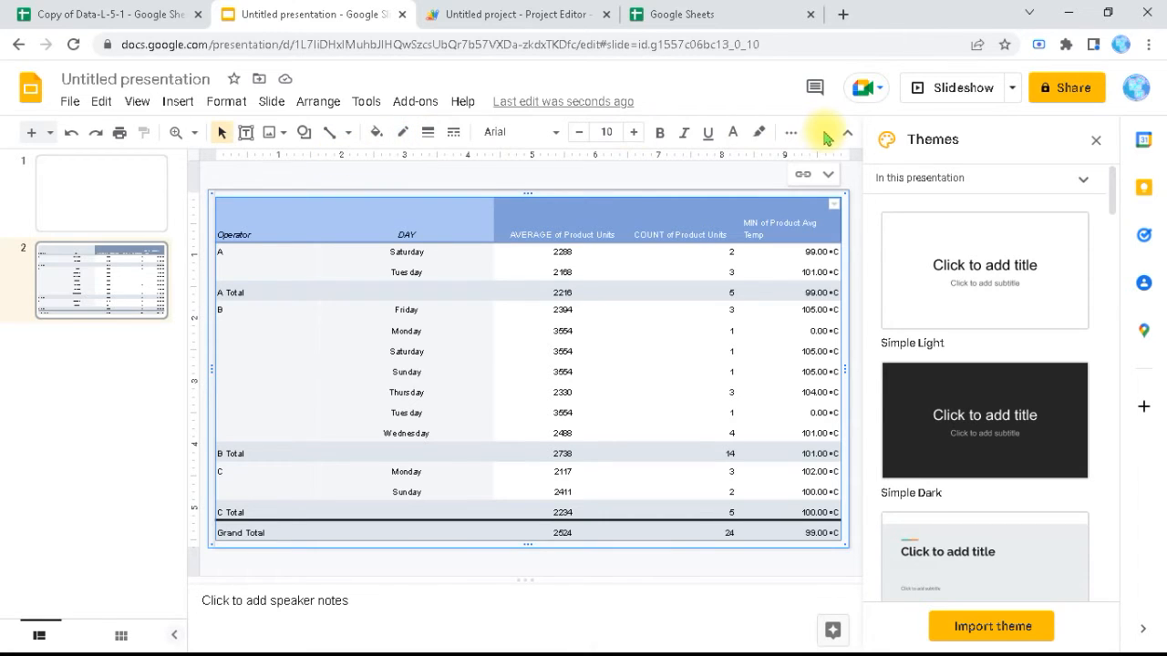
pyautogui.click(792, 136)
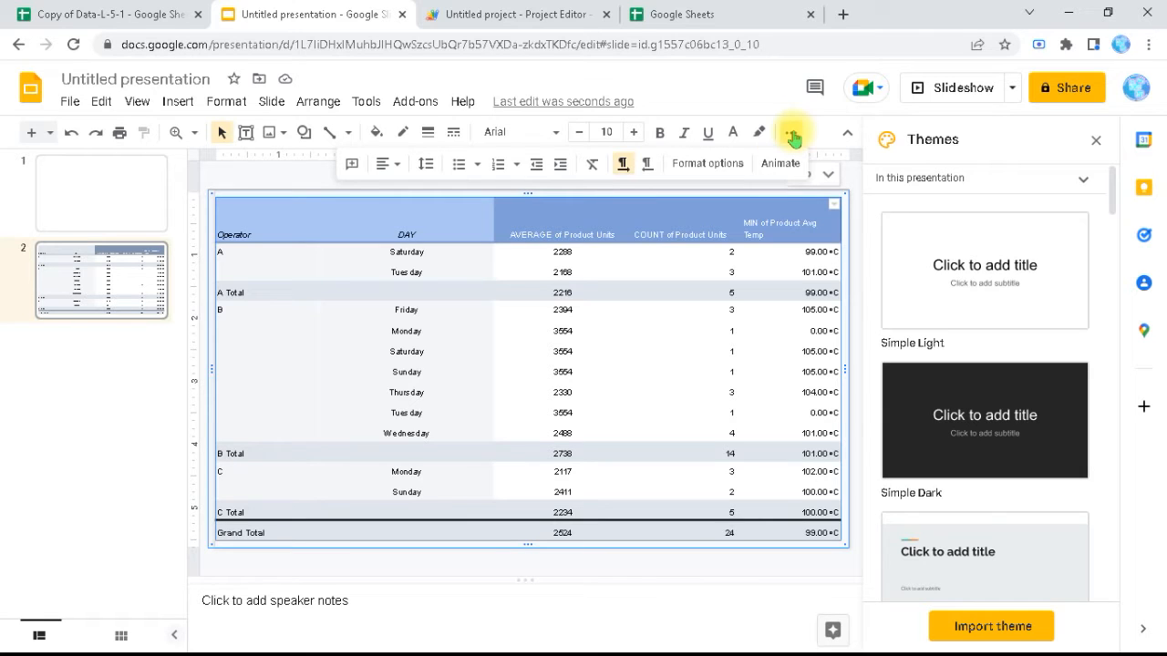
pyautogui.click(792, 136)
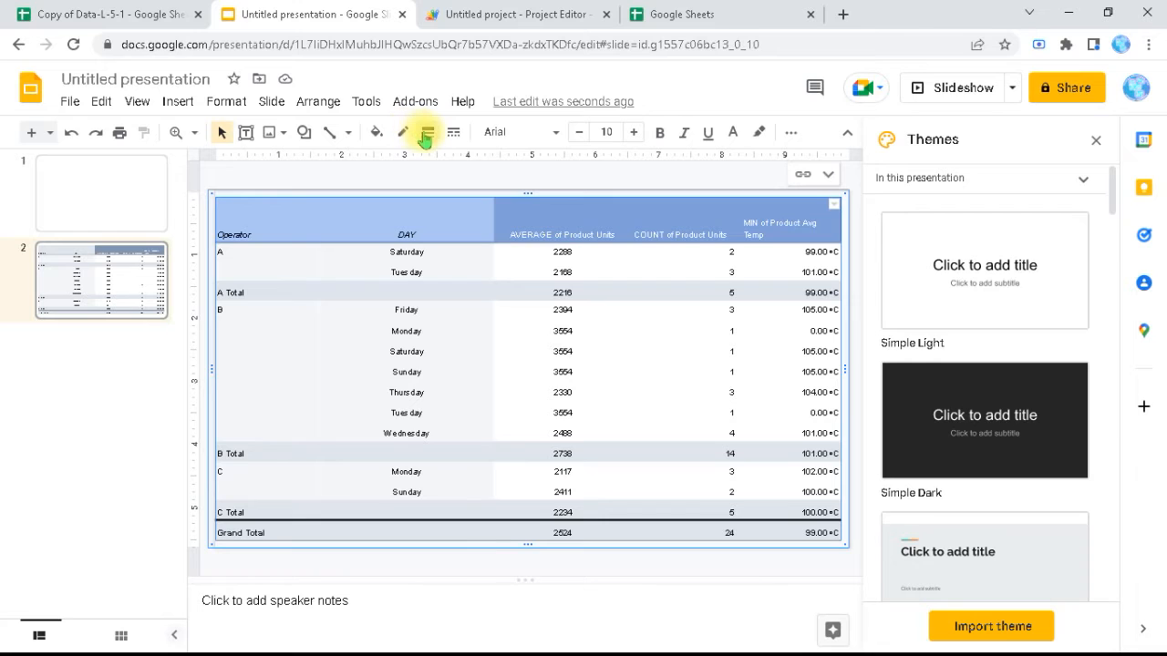
pyautogui.click(379, 136)
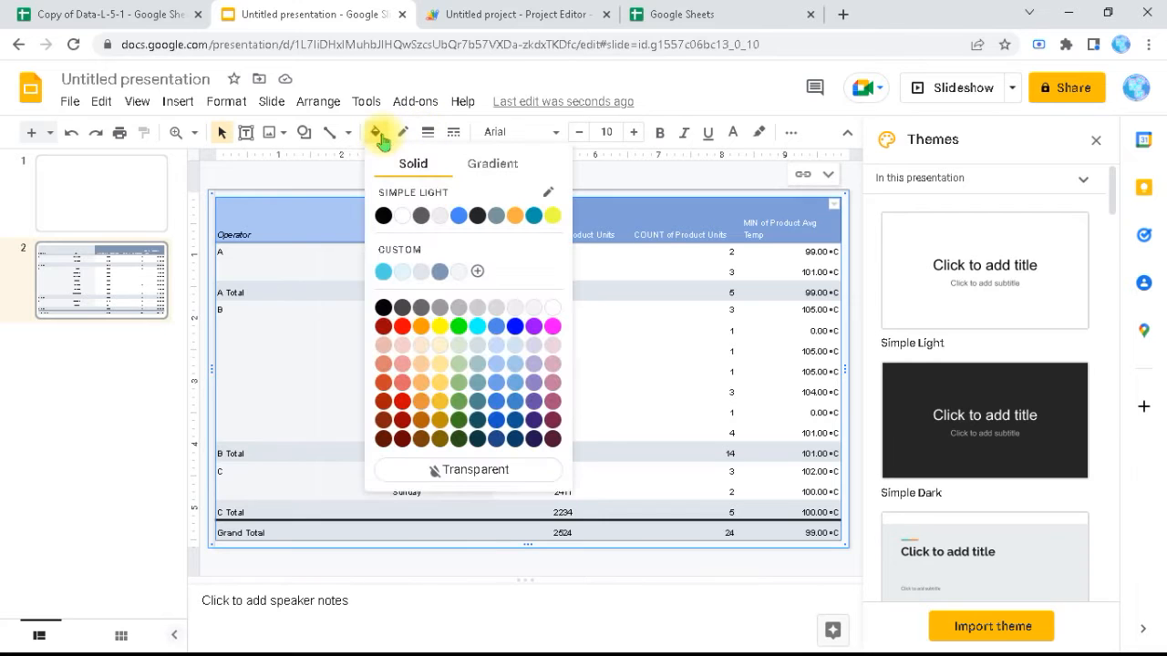
pyautogui.click(546, 218)
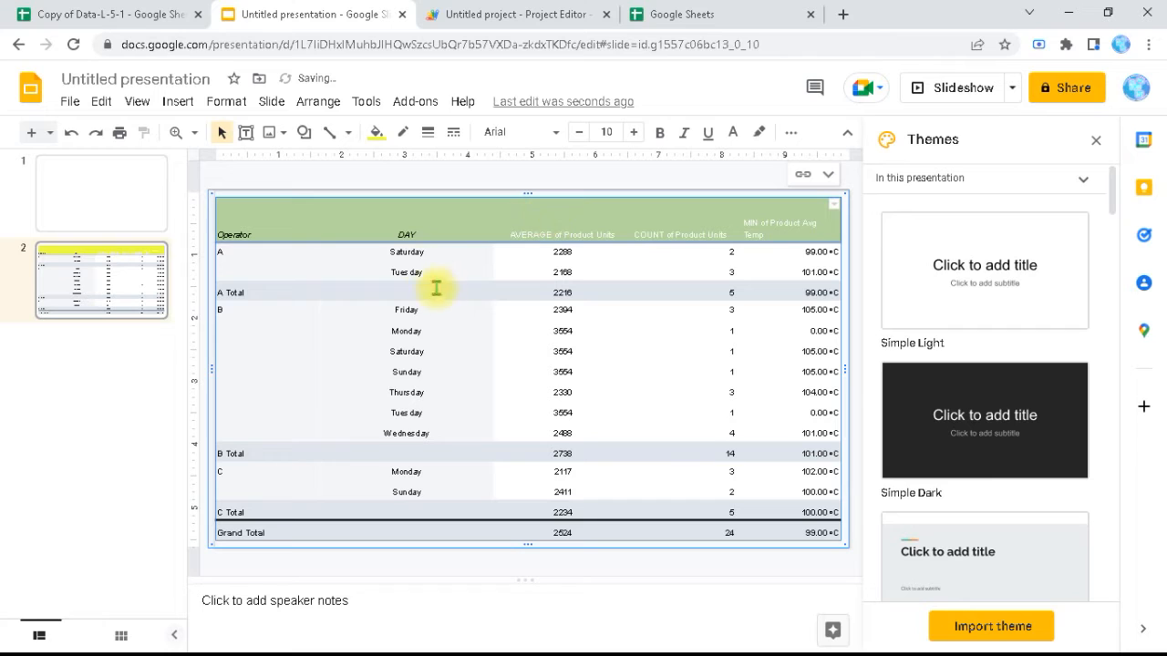
pyautogui.click(427, 135)
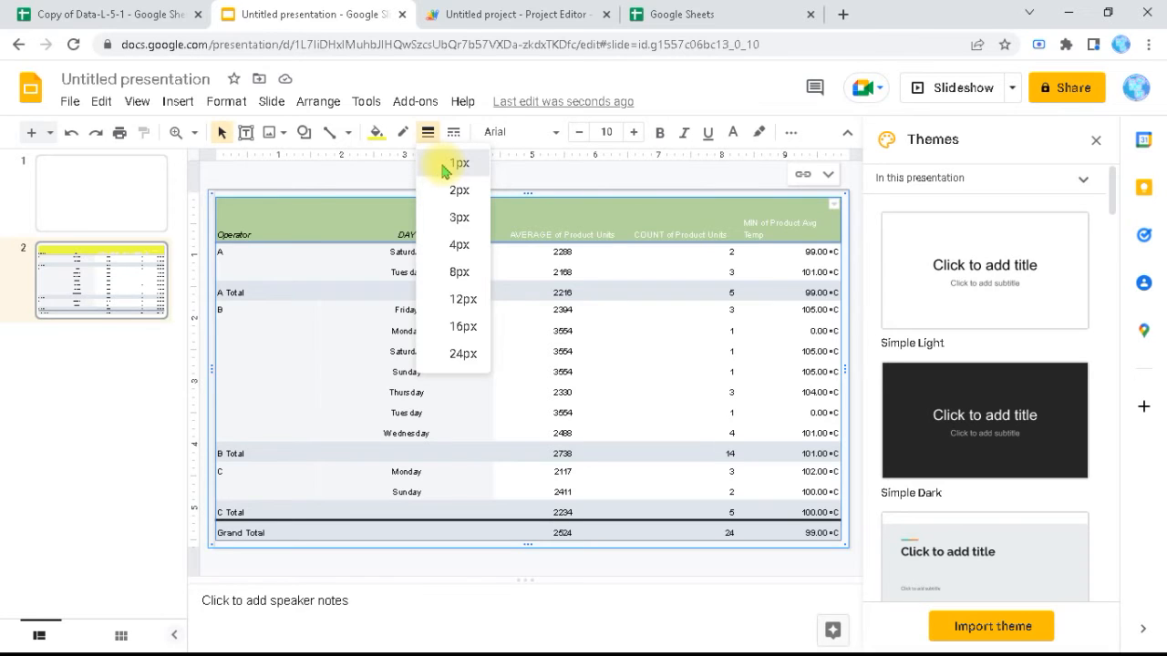
pyautogui.click(443, 169)
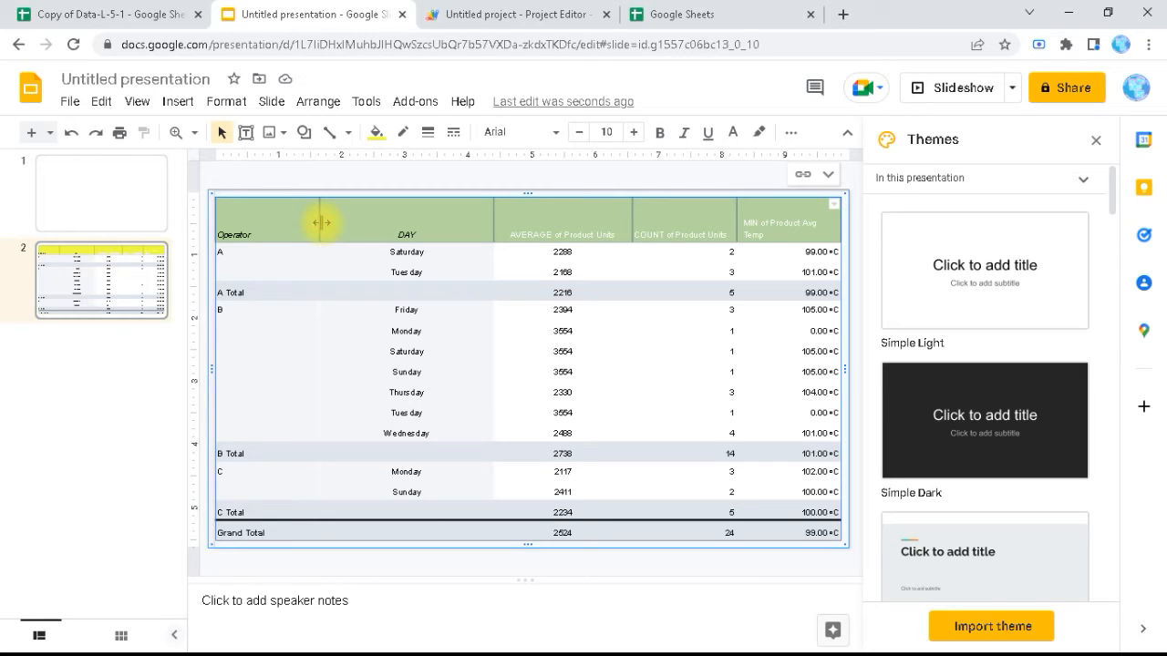
# Narrow the Operator and DAY columns of the table by moving their right borders inward
pyautogui.click(320, 222)
pyautogui.moveTo(320, 220); pyautogui.dragTo(288, 221)
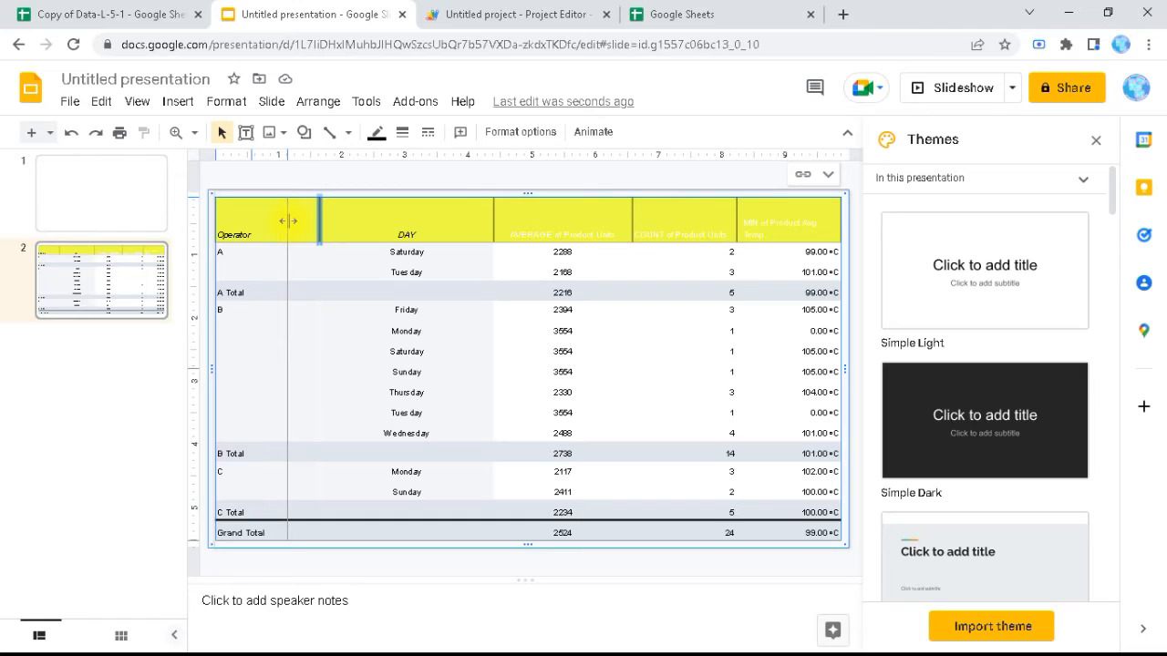
pyautogui.moveTo(288, 220); pyautogui.dragTo(288, 221)
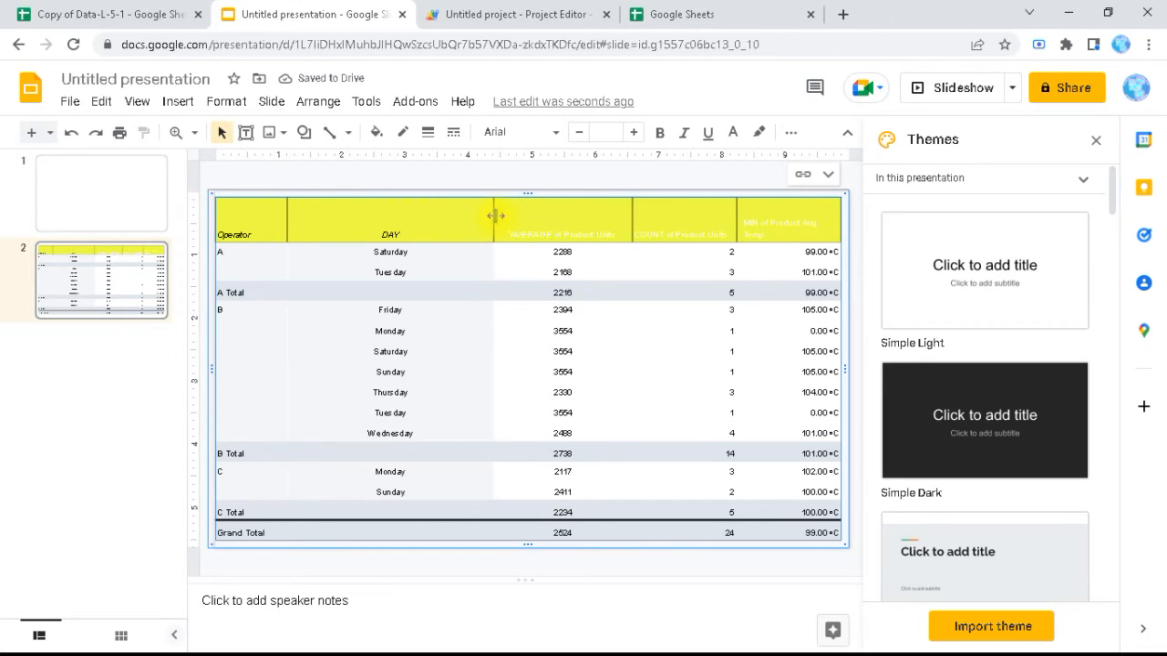
pyautogui.moveTo(493, 216); pyautogui.dragTo(441, 216)
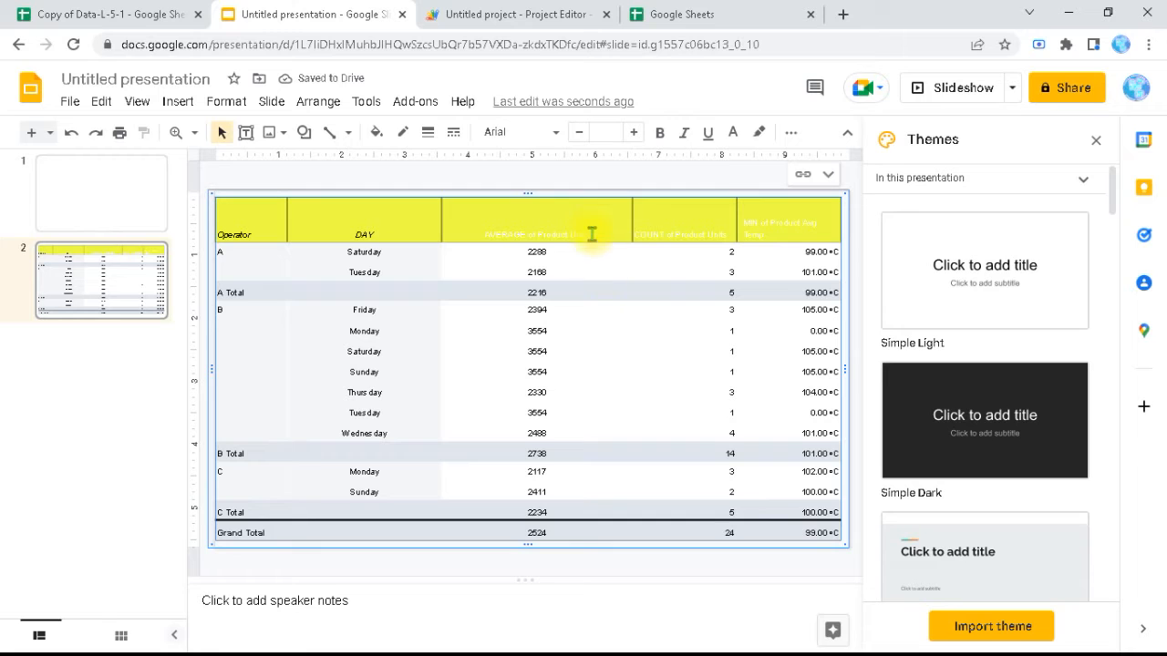
# Switch to the spreadsheet and set the first Product Units value in Pivot Table 2 to be summarized by MAX
pyautogui.click(155, 16)
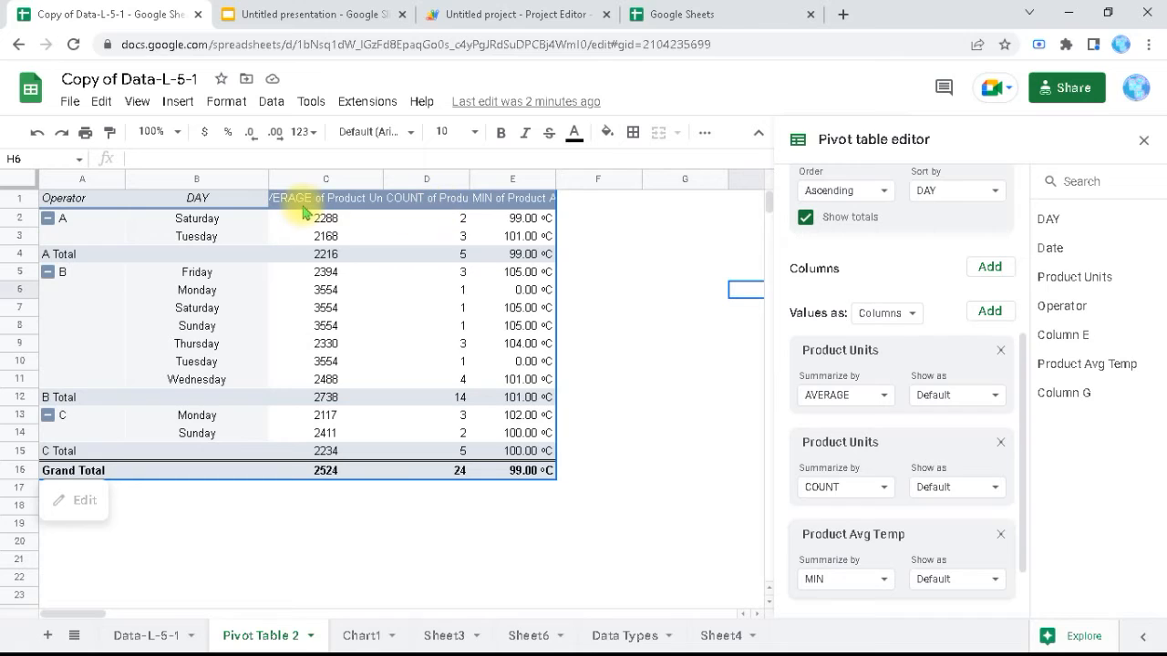
pyautogui.click(517, 201)
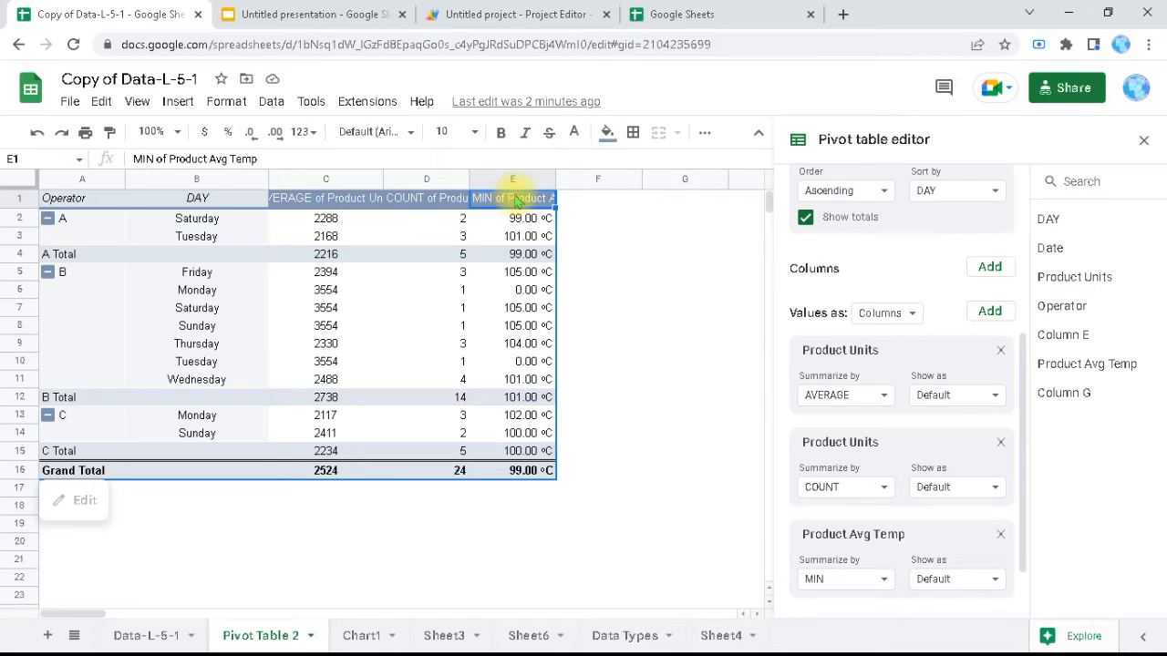
pyautogui.click(297, 207)
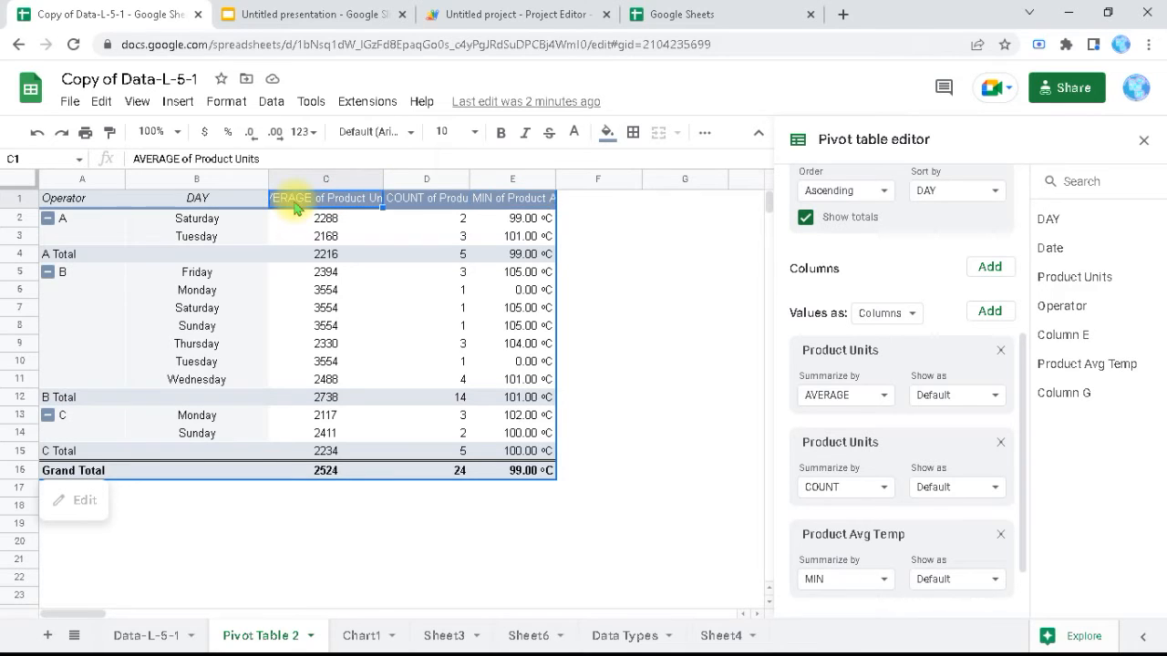
pyautogui.click(884, 397)
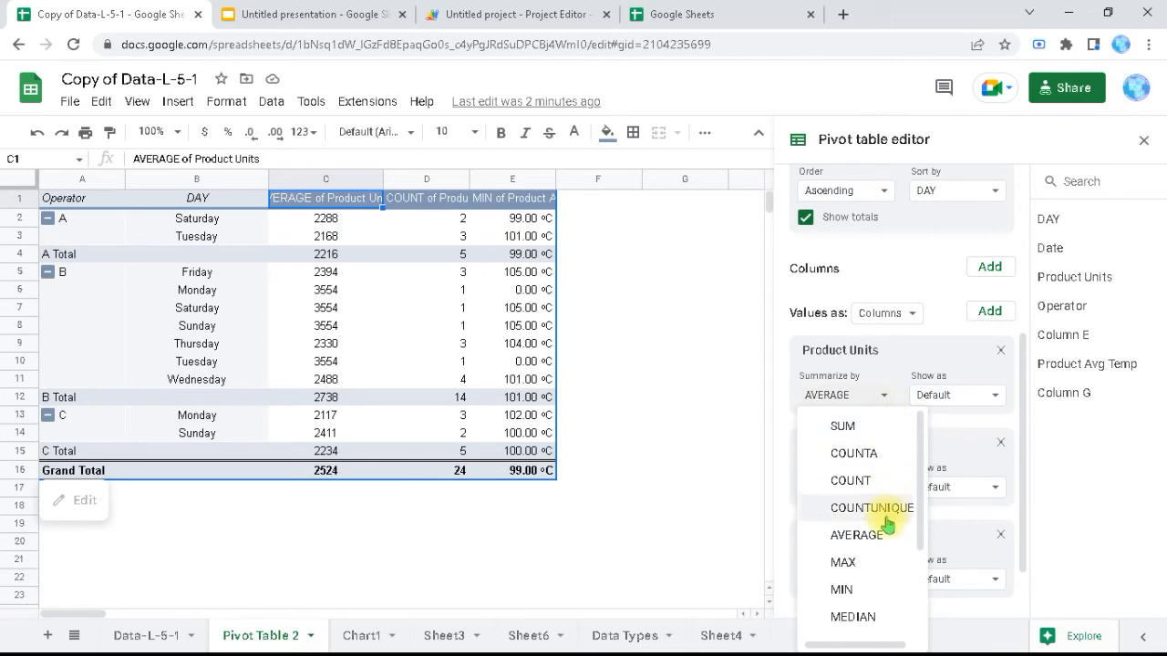
pyautogui.click(866, 562)
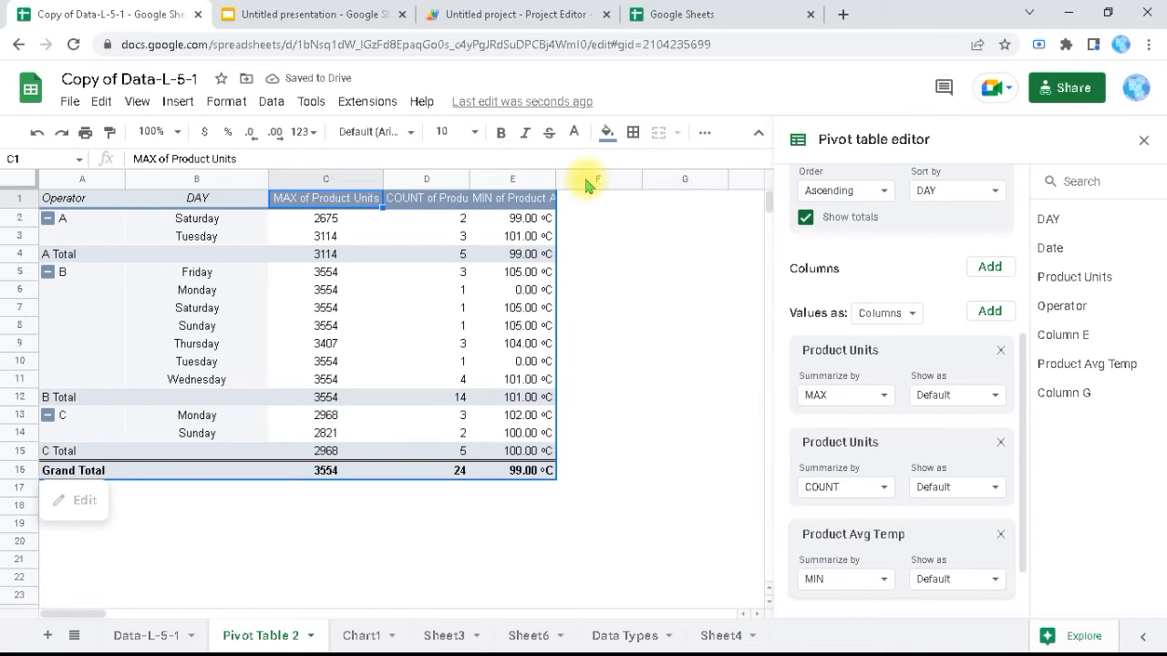
# Return to the presentation, update the linked table on slide 2 from the spreadsheet, and add a new slide after it
pyautogui.click(334, 17)
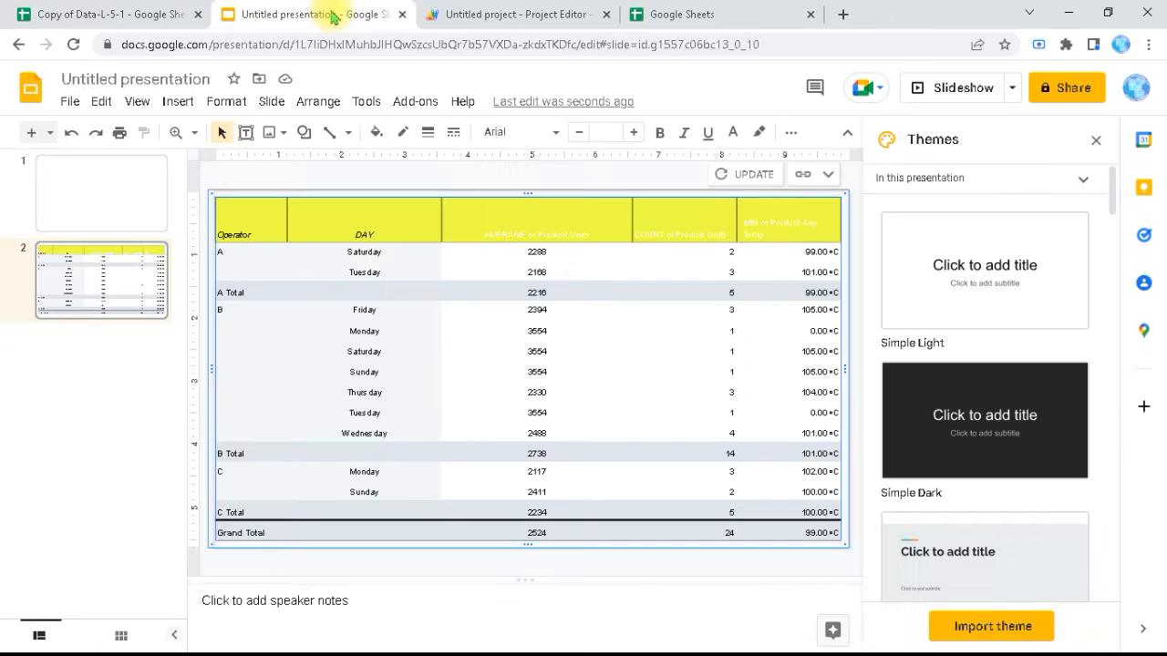
pyautogui.click(722, 175)
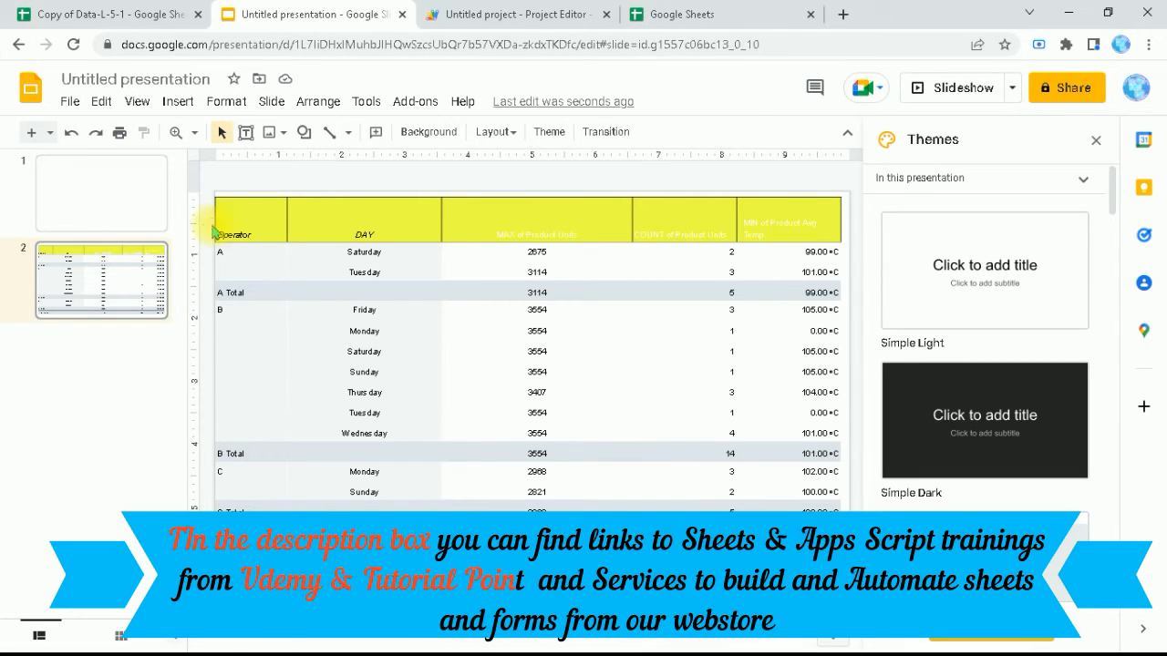
pyautogui.click(178, 101)
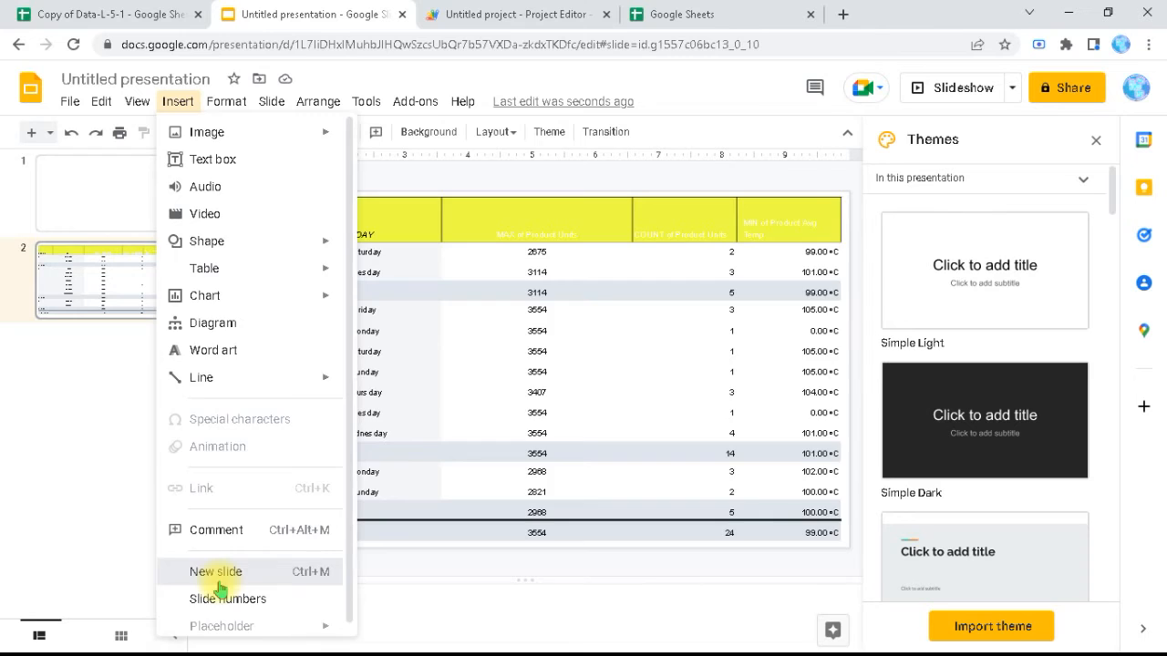
pyautogui.click(218, 575)
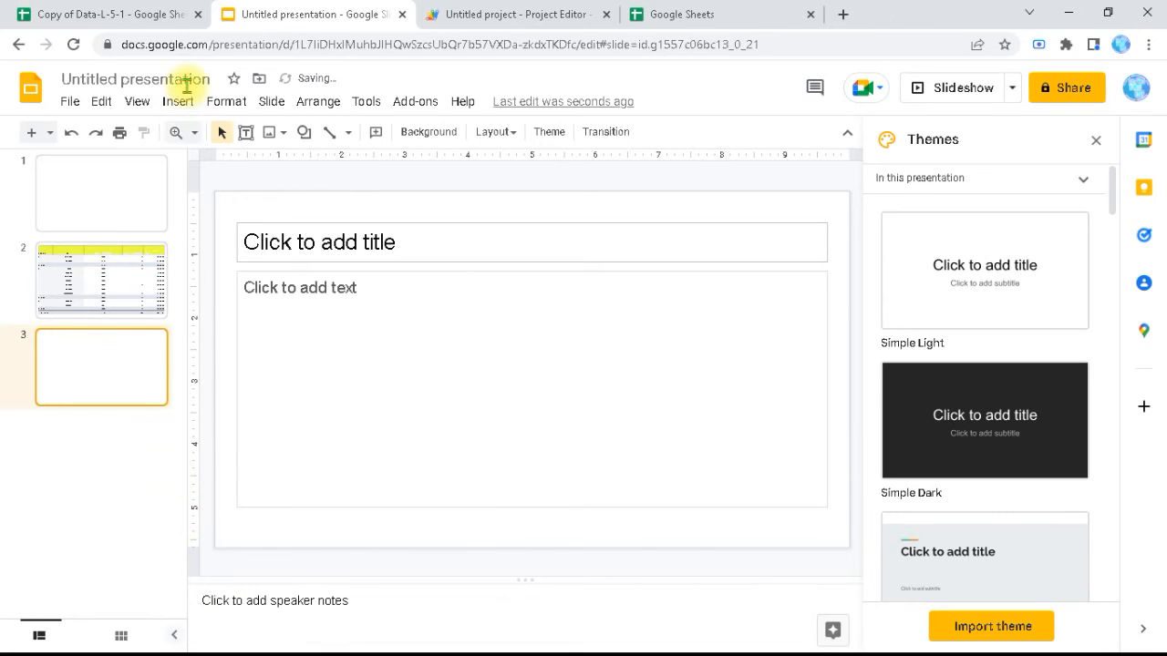
# Switch to the spreadsheet and copy the pivot table range A1:E16 from the Pivot Table 2 sheet
pyautogui.click(152, 20)
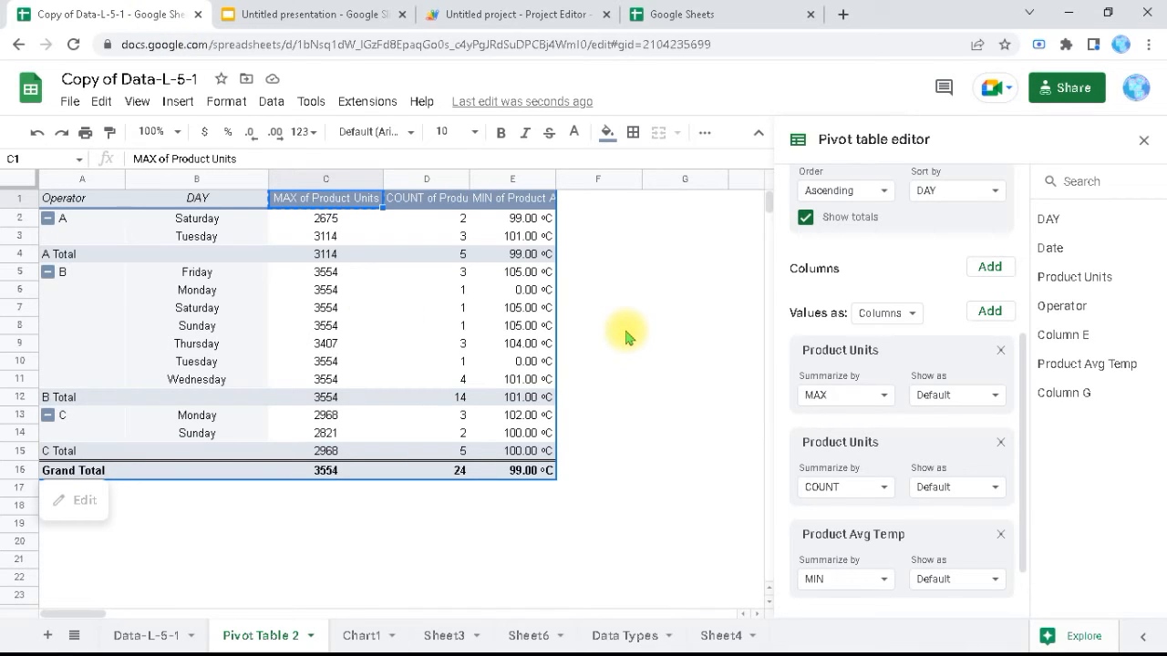
pyautogui.click(70, 202)
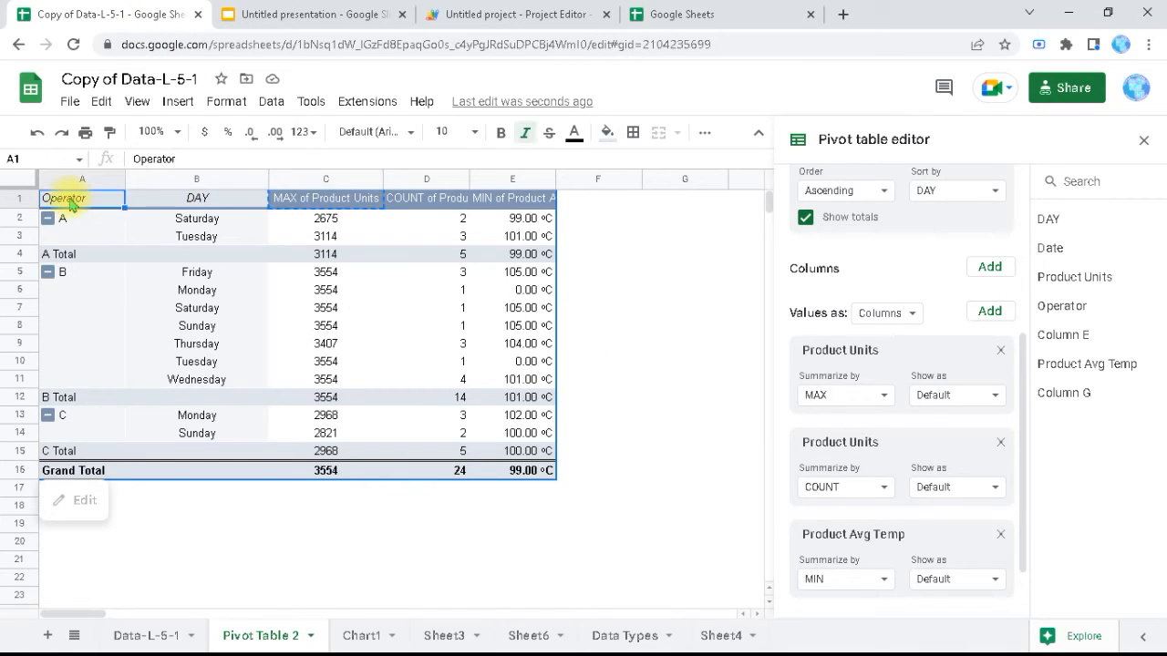
pyautogui.hotkey('shift', 'Right')
pyautogui.hotkey('shift', 'Right')
pyautogui.hotkey('shift', 'Right')
pyautogui.hotkey('shift', 'Right')
pyautogui.hotkey('shift', 'Down')
pyautogui.hotkey('shift', 'Down')
pyautogui.hotkey('shift', 'Down')
pyautogui.hotkey('shift', 'Down')
pyautogui.hotkey('shift', 'Down')
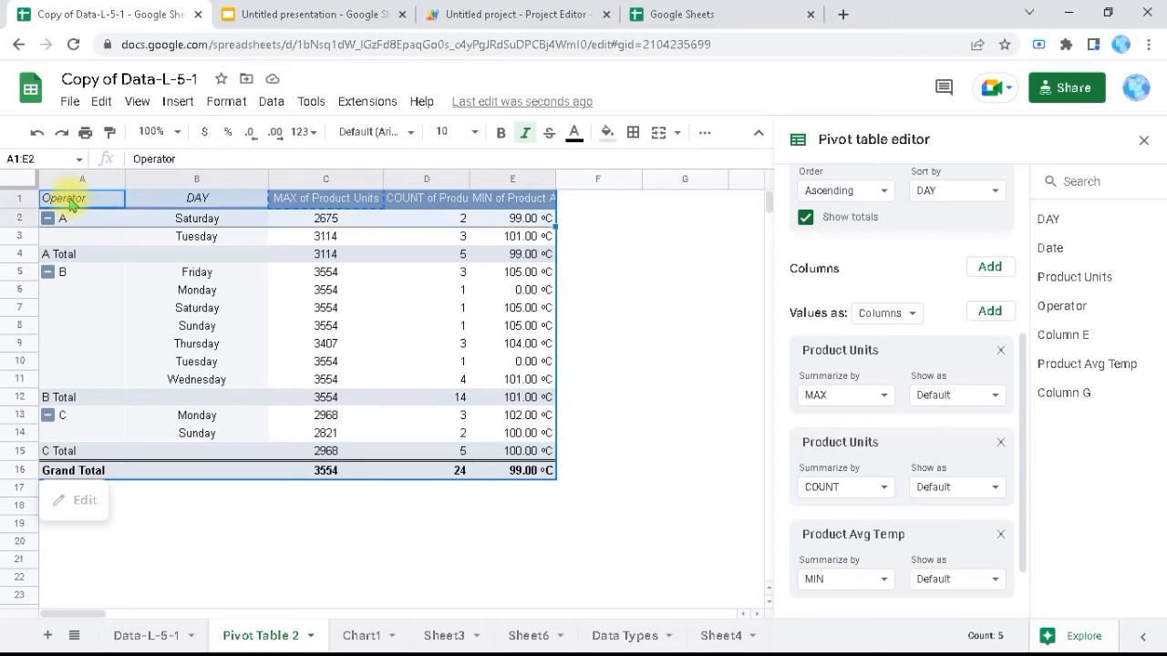
pyautogui.hotkey('shift', 'Down')
pyautogui.hotkey('shift', 'Down')
pyautogui.hotkey('shift', 'Down')
pyautogui.hotkey('shift', 'Down')
pyautogui.hotkey('shift', 'Down')
pyautogui.hotkey('shift', 'Down')
pyautogui.hotkey('shift', 'Down')
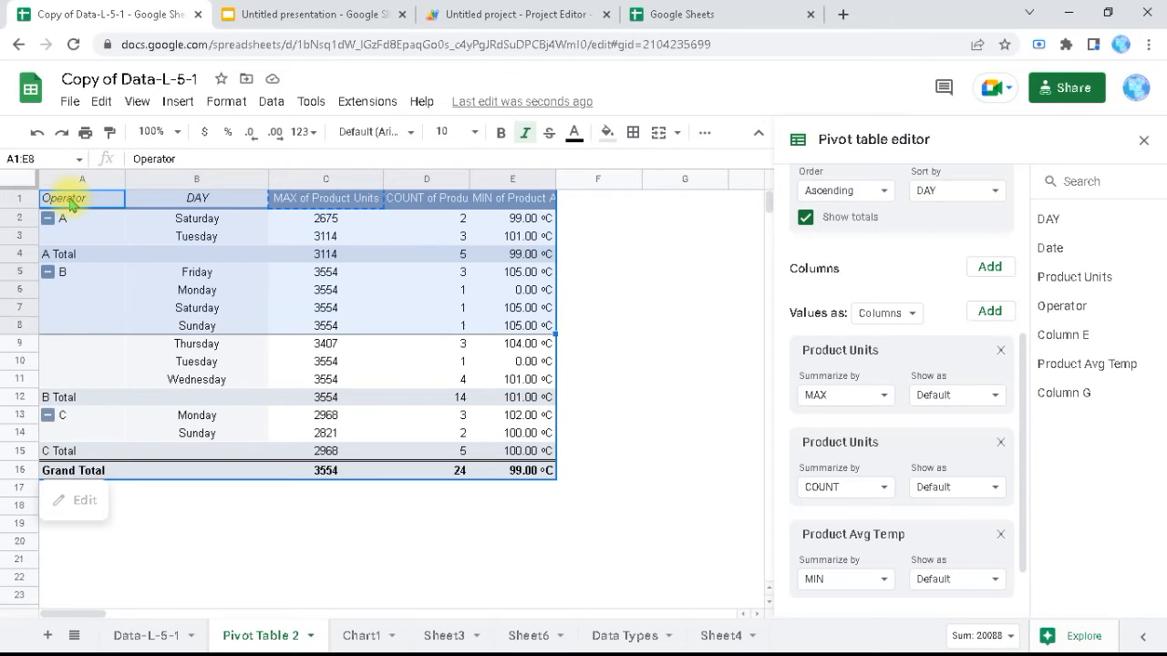
pyautogui.hotkey('shift', 'Down')
pyautogui.hotkey('shift', 'Down')
pyautogui.hotkey('shift', 'Down')
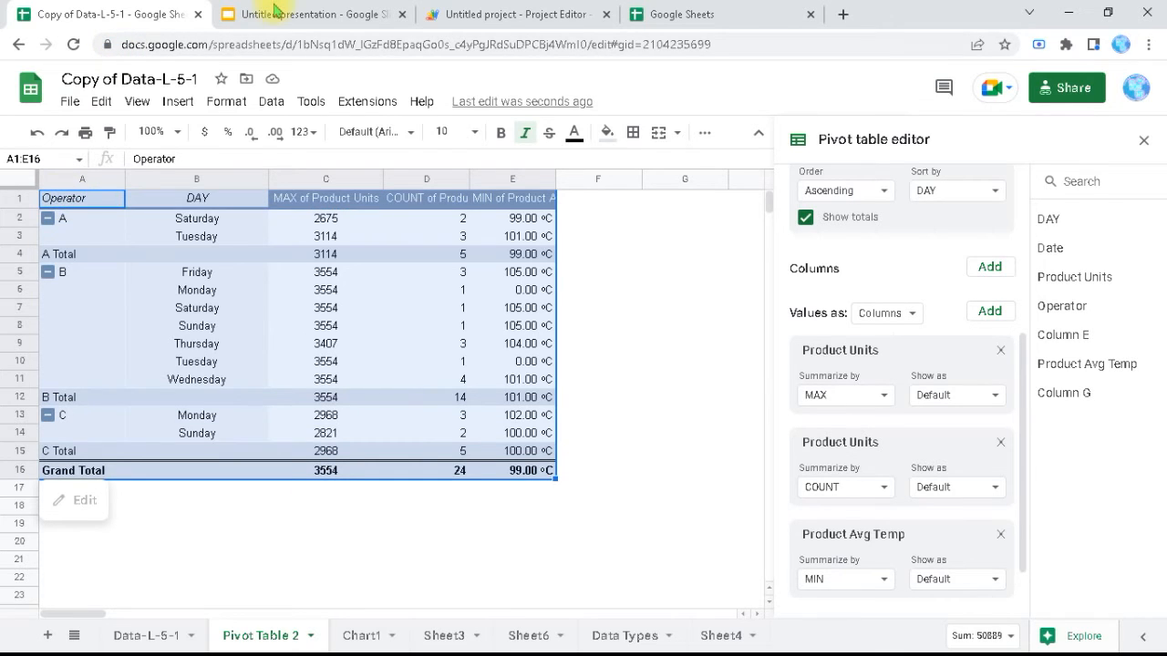
# Switch to the presentation and paste the copied pivot table data twice into the body text placeholder of slide 3
pyautogui.click(274, 13)
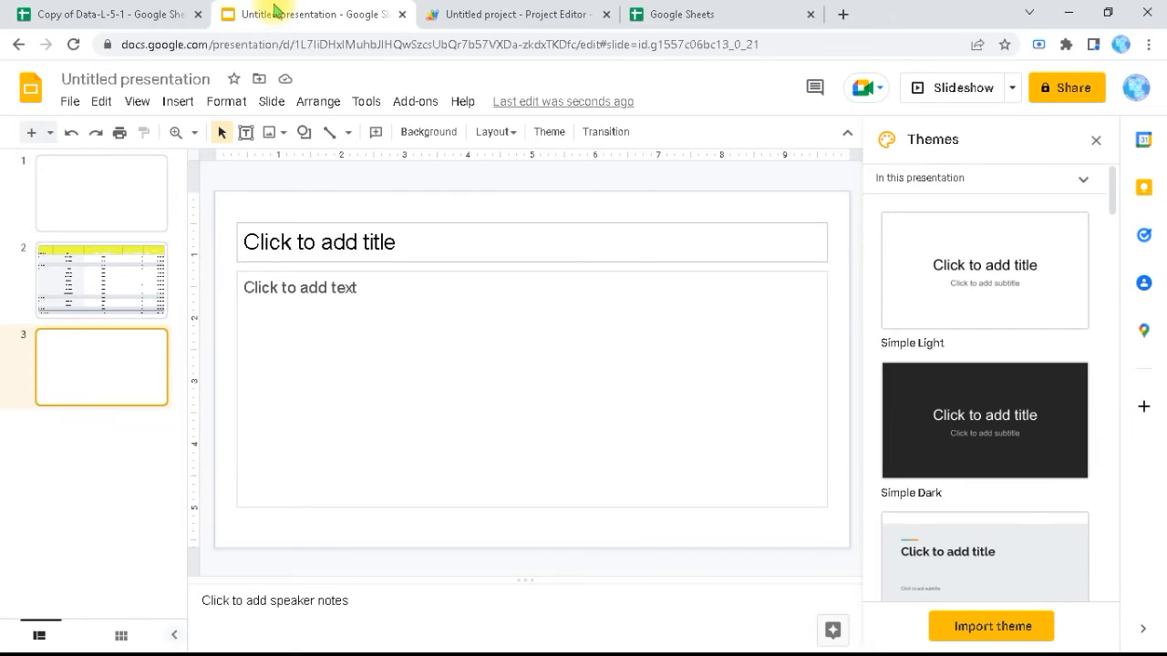
pyautogui.click(94, 102)
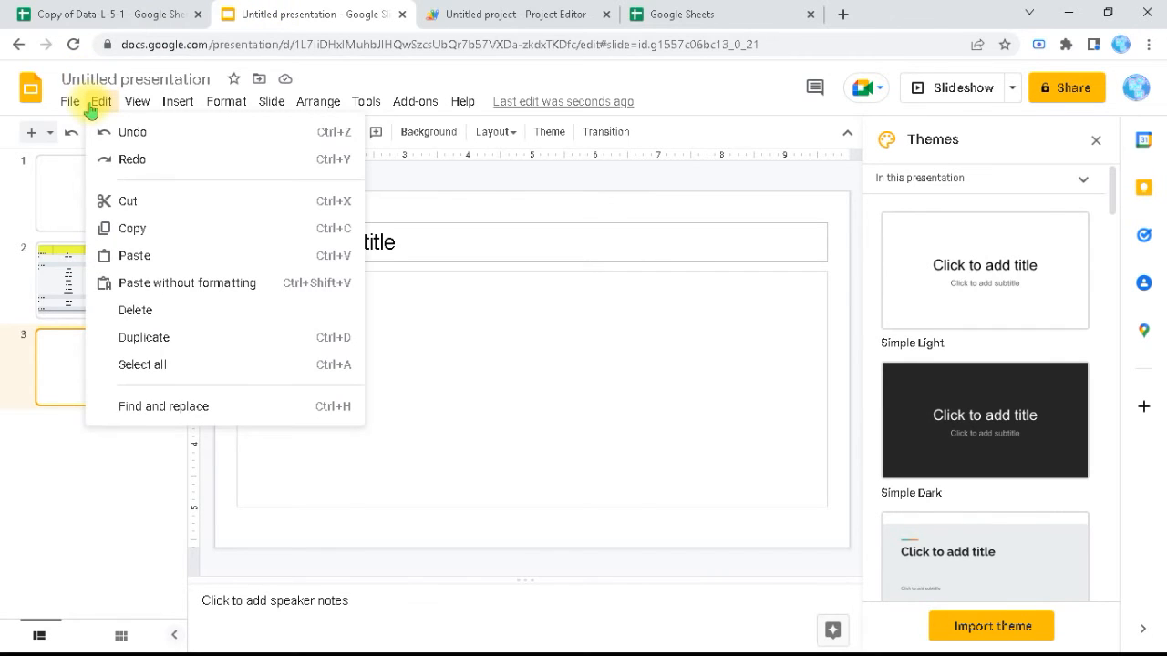
pyautogui.click(103, 102)
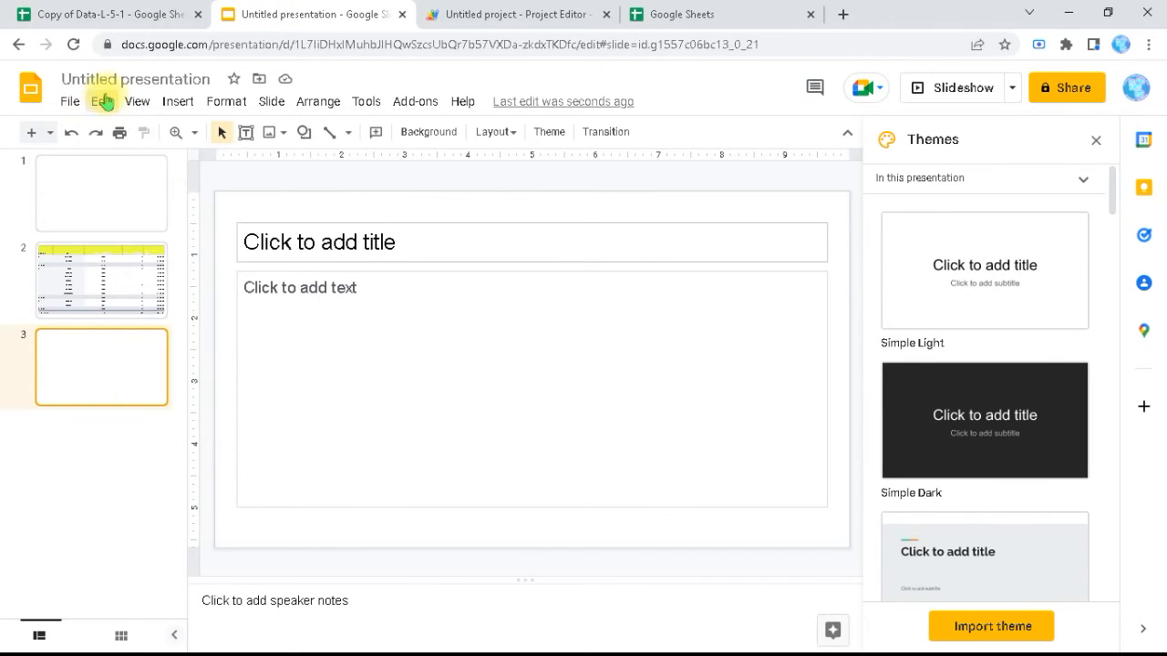
pyautogui.click(267, 301)
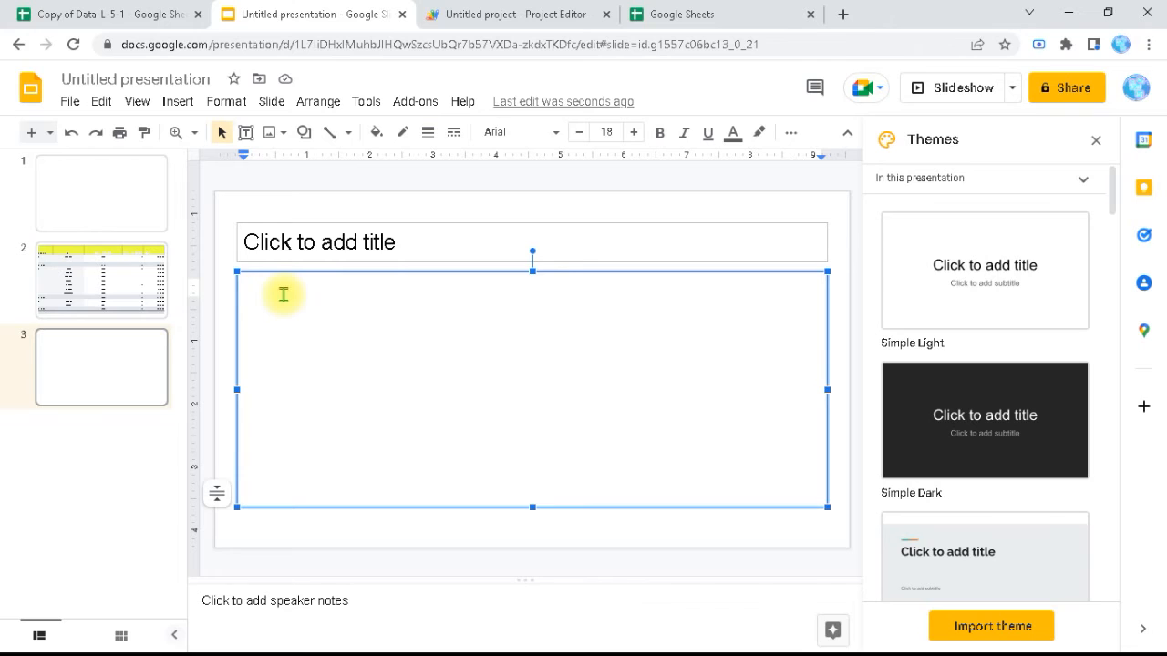
pyautogui.hotkey('ctrl', 'v')
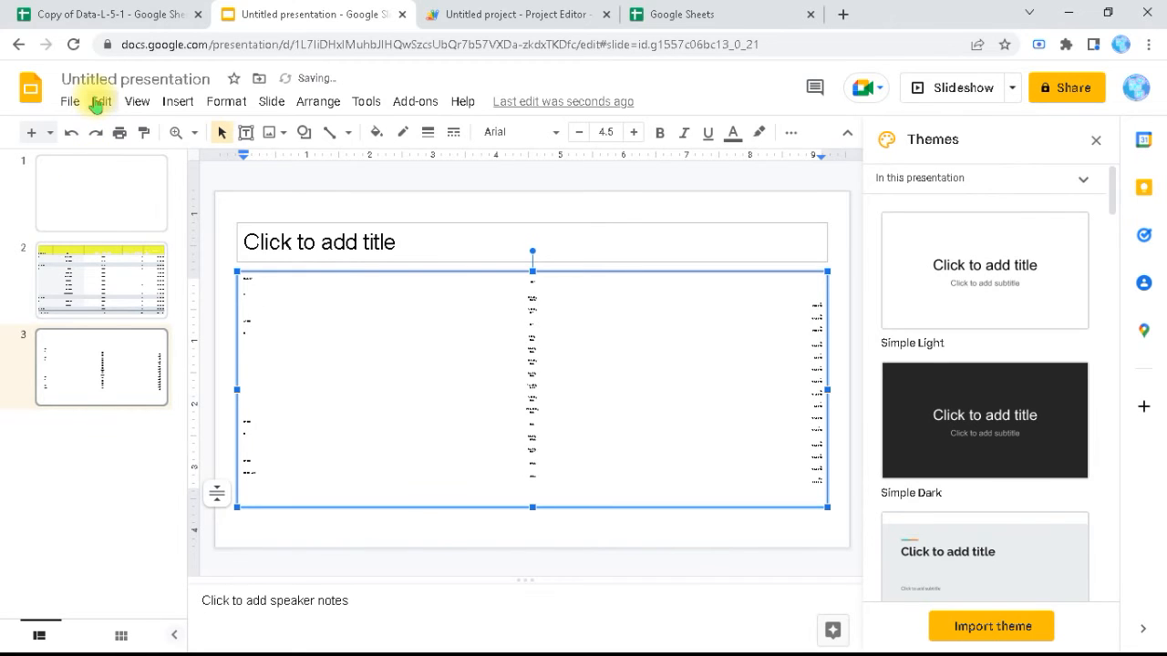
pyautogui.click(96, 101)
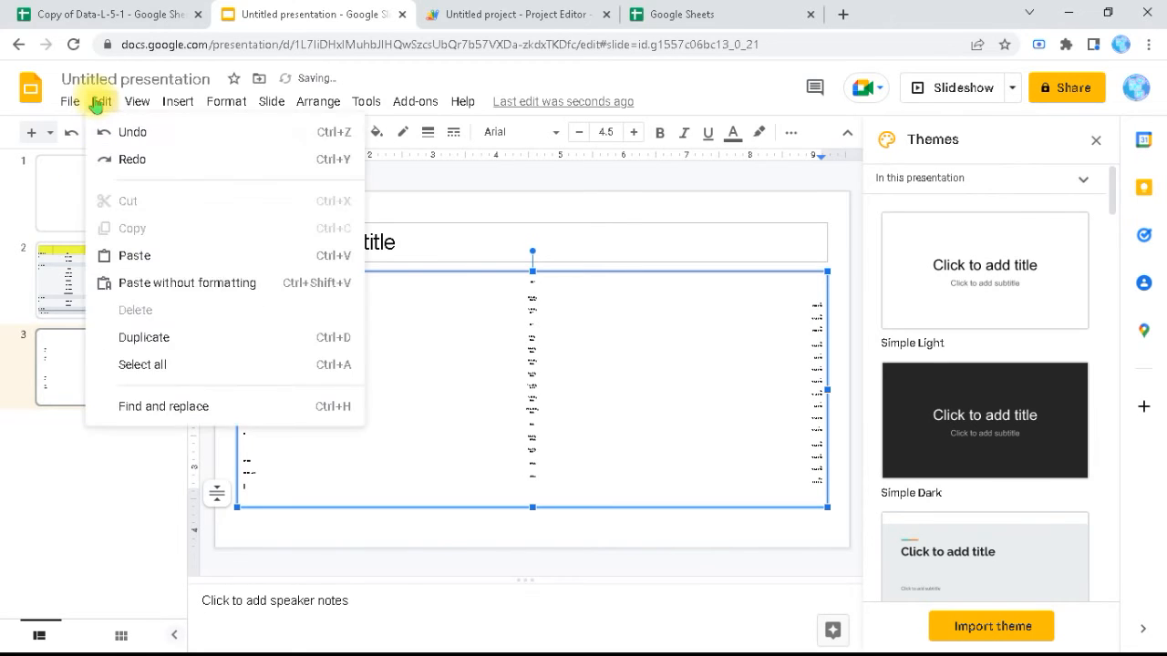
pyautogui.click(128, 257)
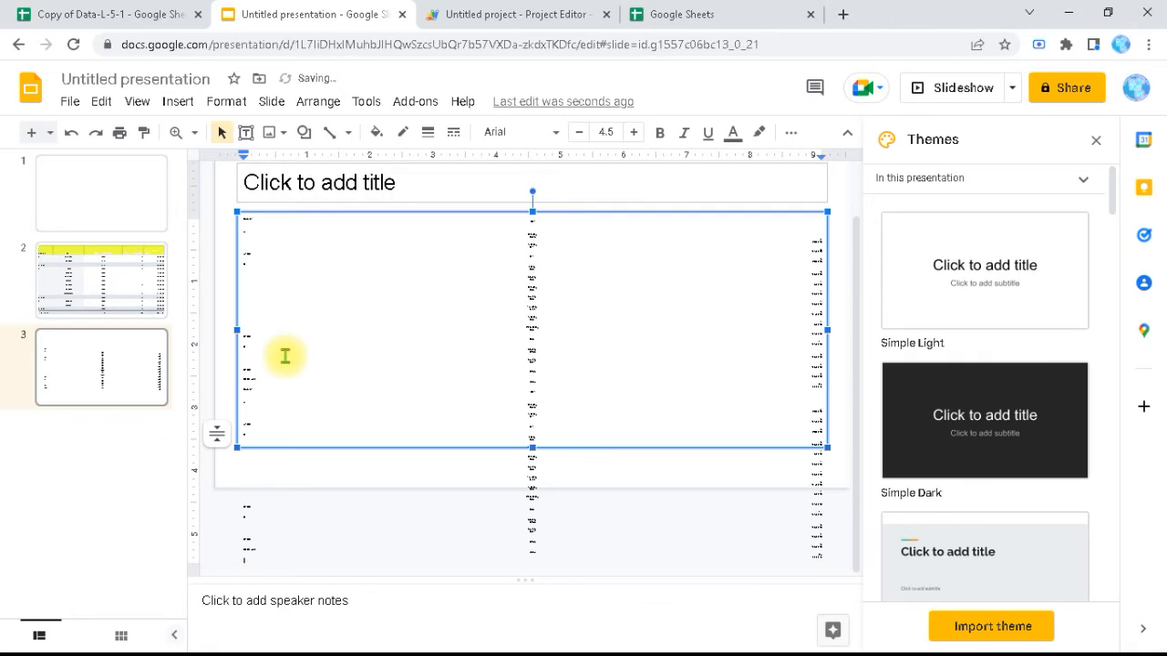